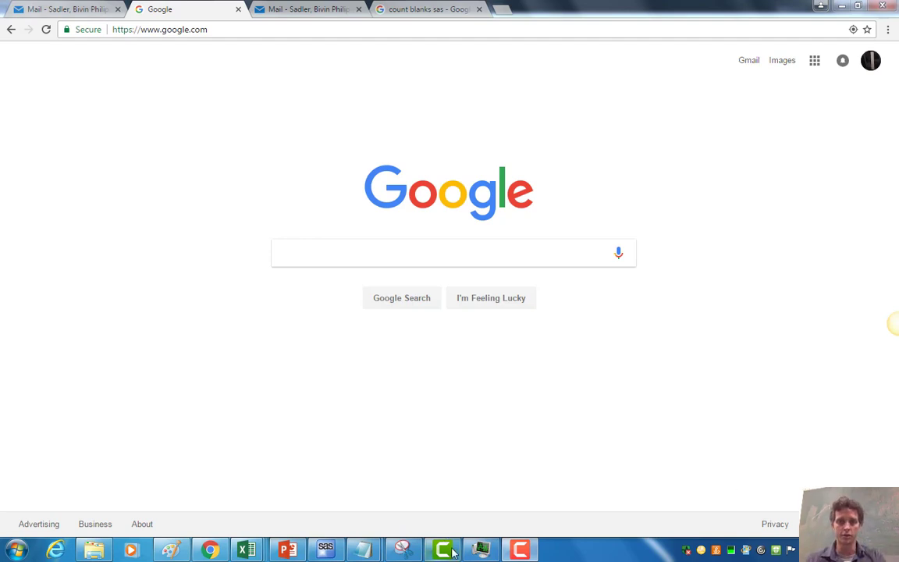
Search Google for 'kaggle' and open the 'Kaggle: Your Home for Data Science' result
{"action": "left_click", "coordinate": [398, 261]}
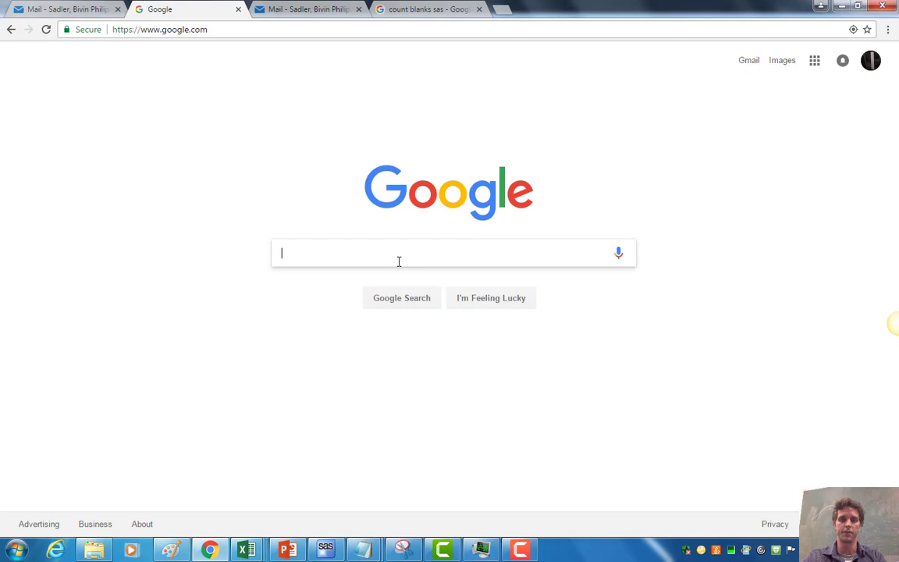
{"action": "type", "text": "kaggle"}
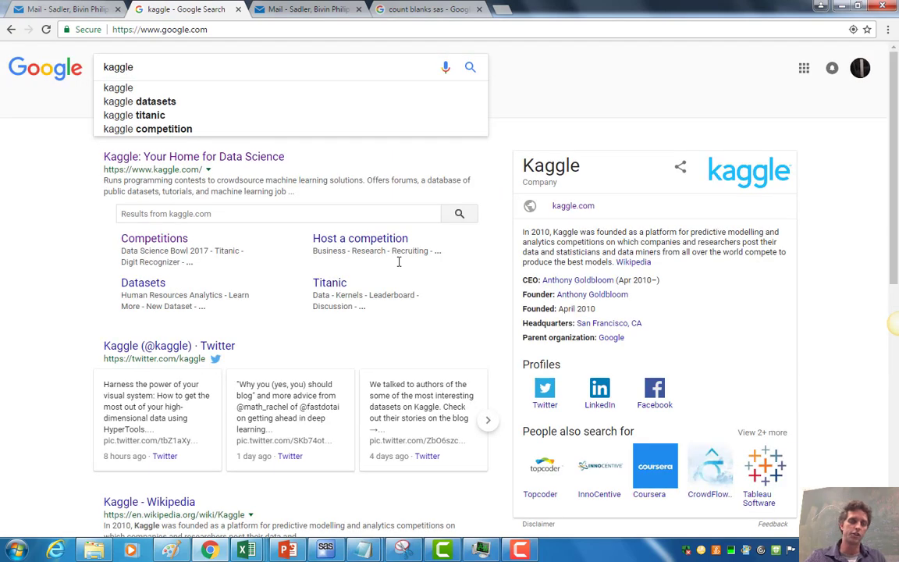
{"action": "key", "text": "Return"}
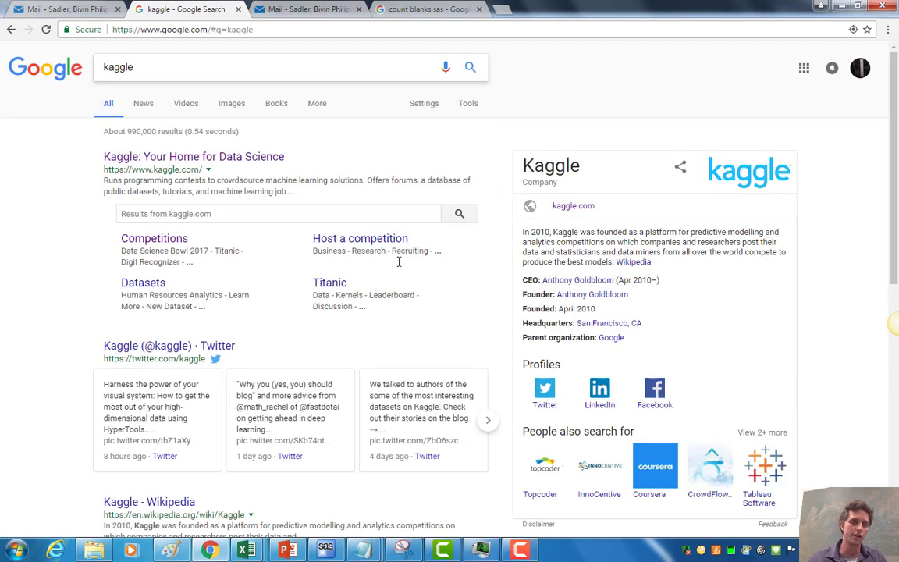
{"action": "left_click", "coordinate": [187, 159]}
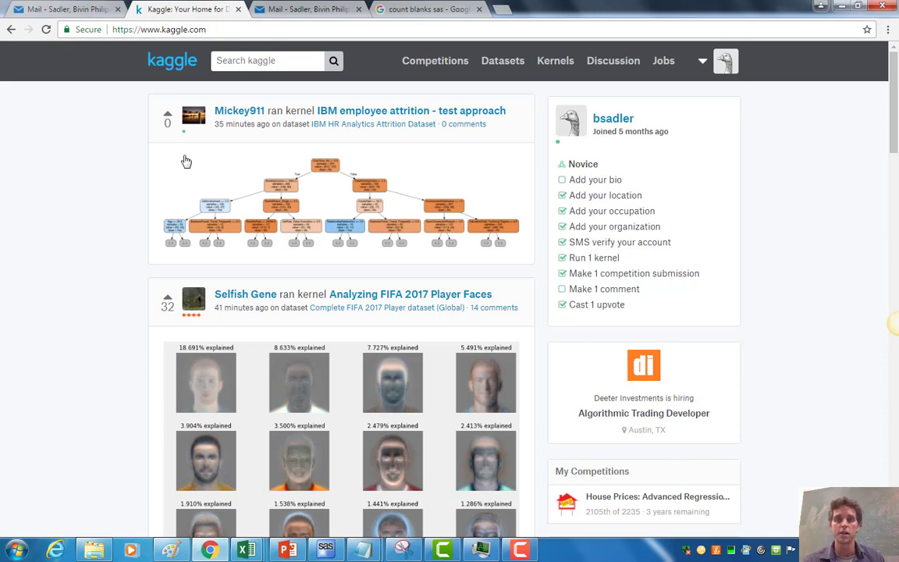
Browse Kaggle Competitions and open 'House Prices: Advanced Regression Techniques'
{"action": "left_click", "coordinate": [425, 63]}
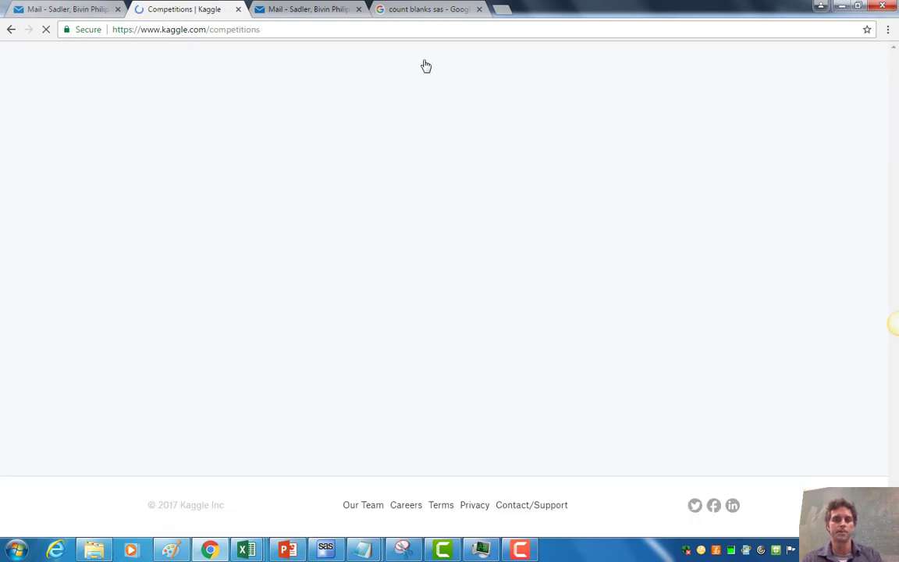
{"action": "scroll", "coordinate": [179, 195], "scroll_direction": "down", "scroll_amount": 4}
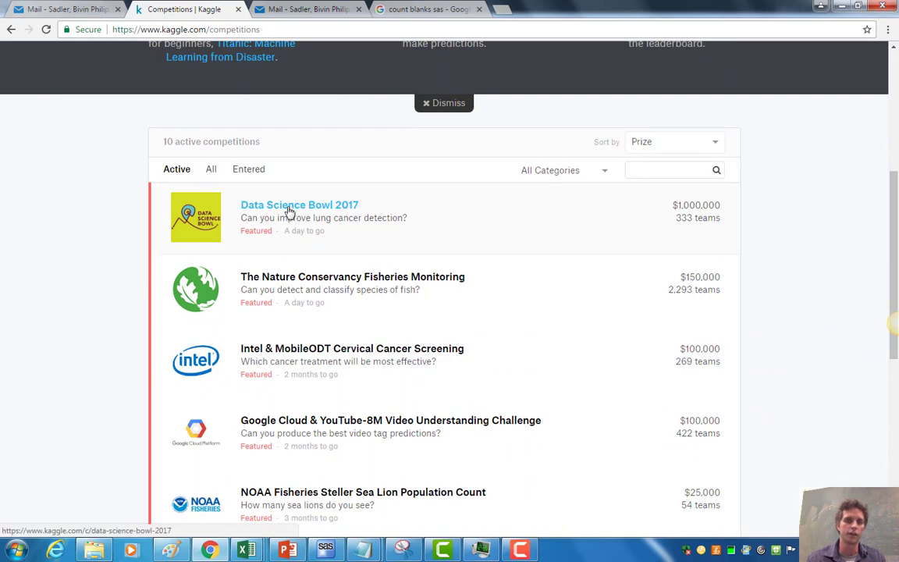
{"action": "scroll", "coordinate": [293, 214], "scroll_direction": "down", "scroll_amount": 1}
{"action": "scroll", "coordinate": [293, 213], "scroll_direction": "down", "scroll_amount": 4}
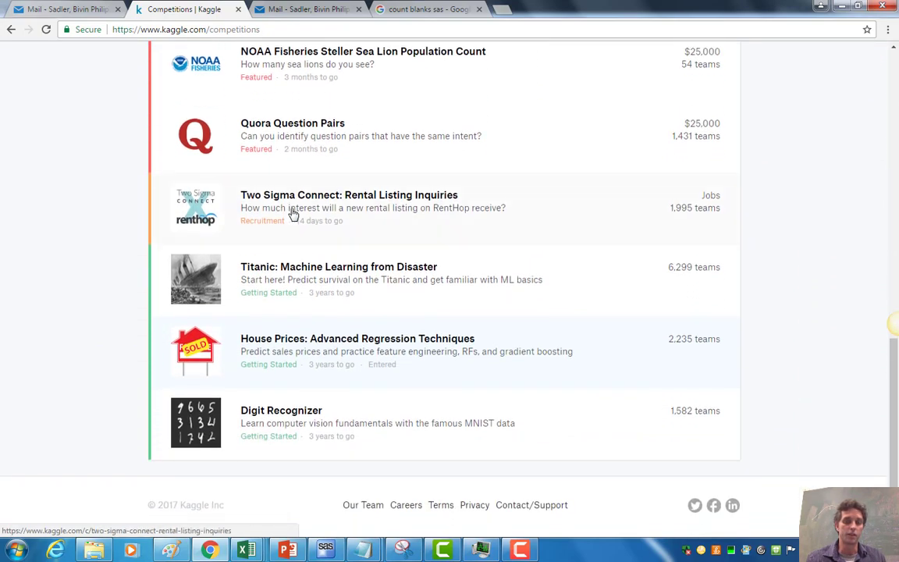
{"action": "scroll", "coordinate": [293, 214], "scroll_direction": "up", "scroll_amount": 4}
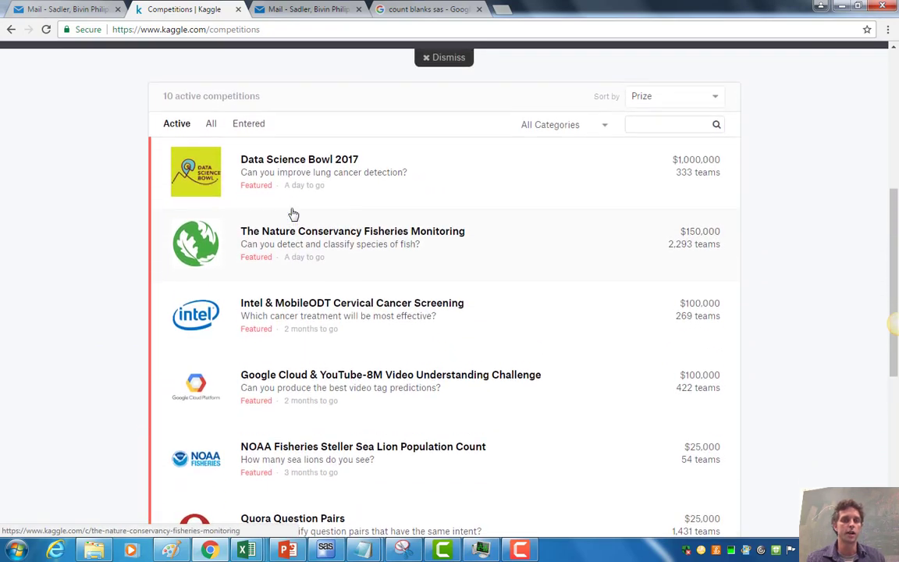
{"action": "scroll", "coordinate": [293, 214], "scroll_direction": "down", "scroll_amount": 4}
{"action": "scroll", "coordinate": [294, 214], "scroll_direction": "down", "scroll_amount": 2}
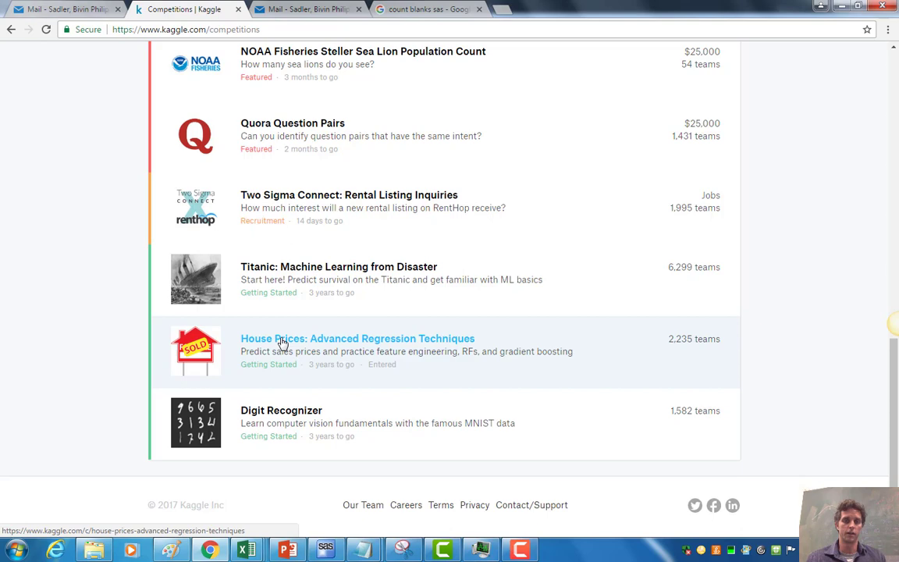
{"action": "left_click", "coordinate": [283, 343]}
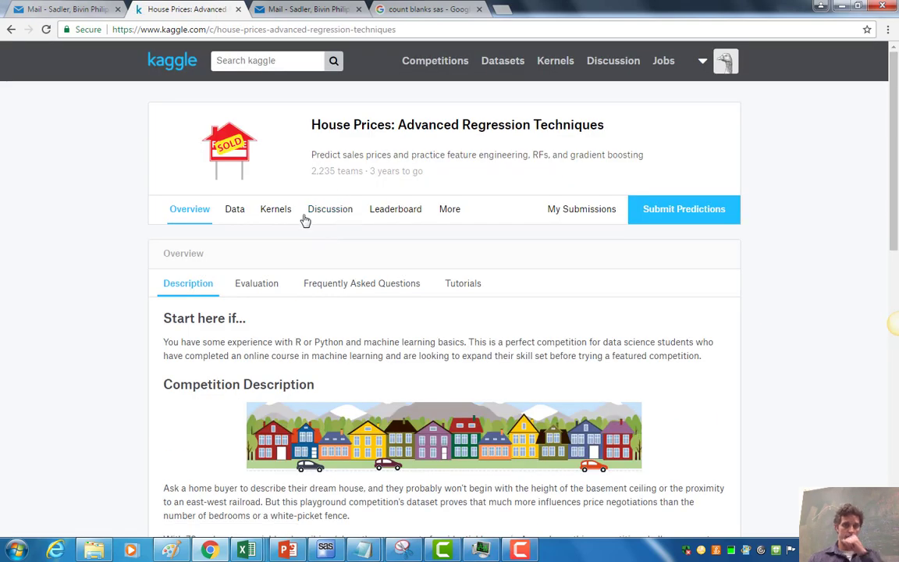
Skim the House Prices overview, then show its Data page with the seven files
{"action": "scroll", "coordinate": [266, 191], "scroll_direction": "down", "scroll_amount": 1}
{"action": "scroll", "coordinate": [265, 191], "scroll_direction": "down", "scroll_amount": 2}
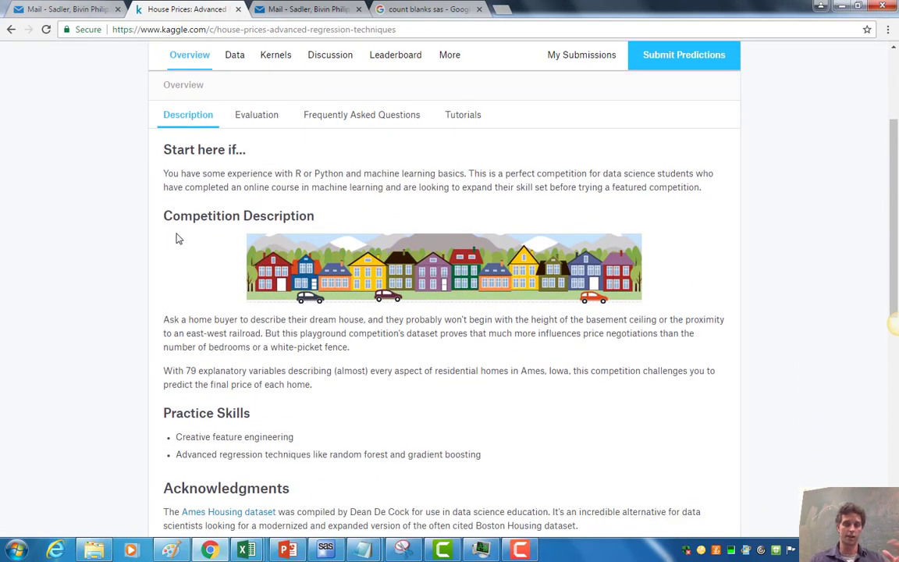
{"action": "scroll", "coordinate": [186, 239], "scroll_direction": "up", "scroll_amount": 1}
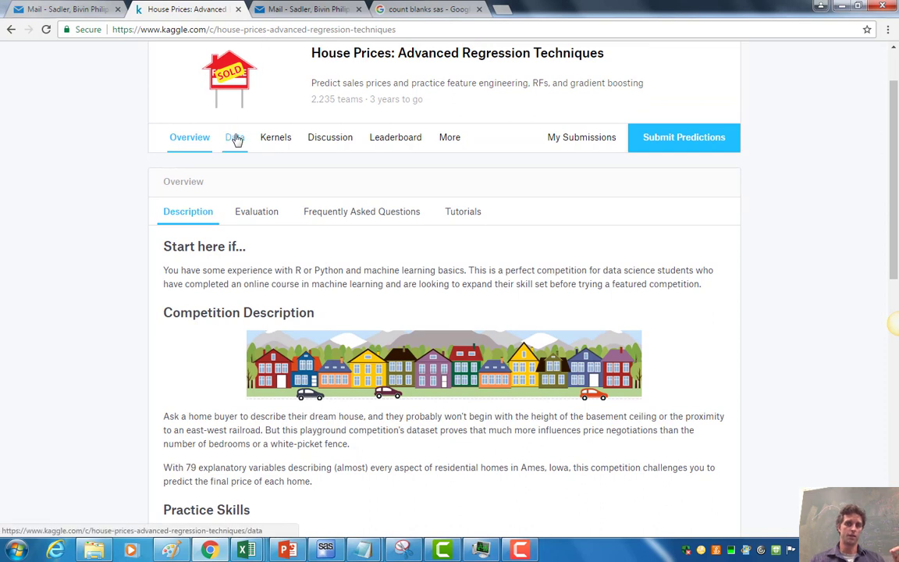
{"action": "left_click", "coordinate": [236, 138]}
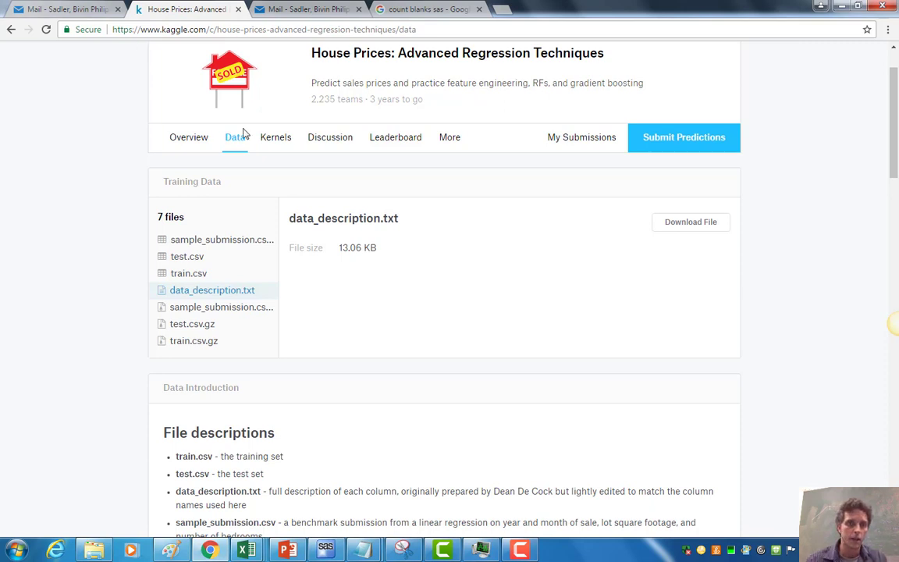
Read the Evaluation section (RMSE, Id,SalePrice file format), then return to the Description
{"action": "left_click", "coordinate": [194, 148]}
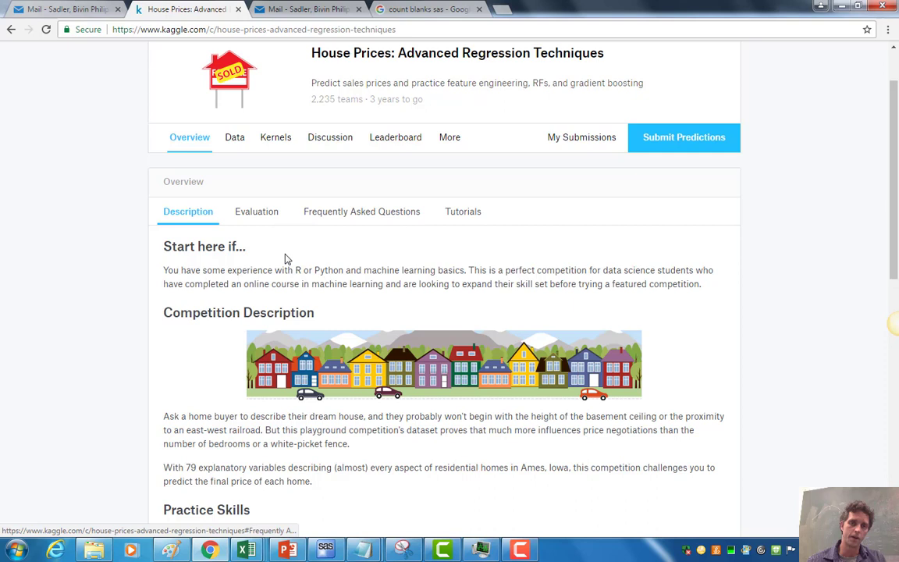
{"action": "left_click", "coordinate": [260, 218]}
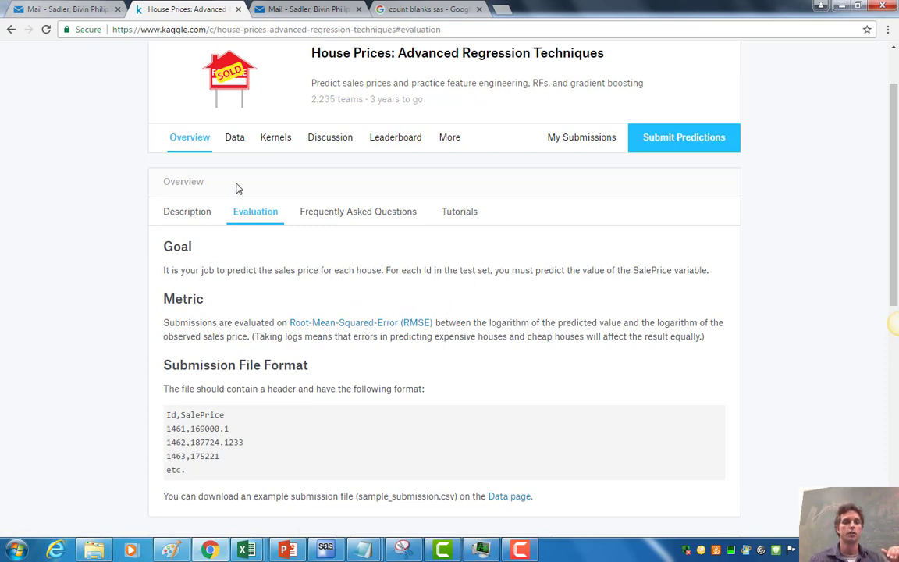
{"action": "left_click", "coordinate": [191, 214]}
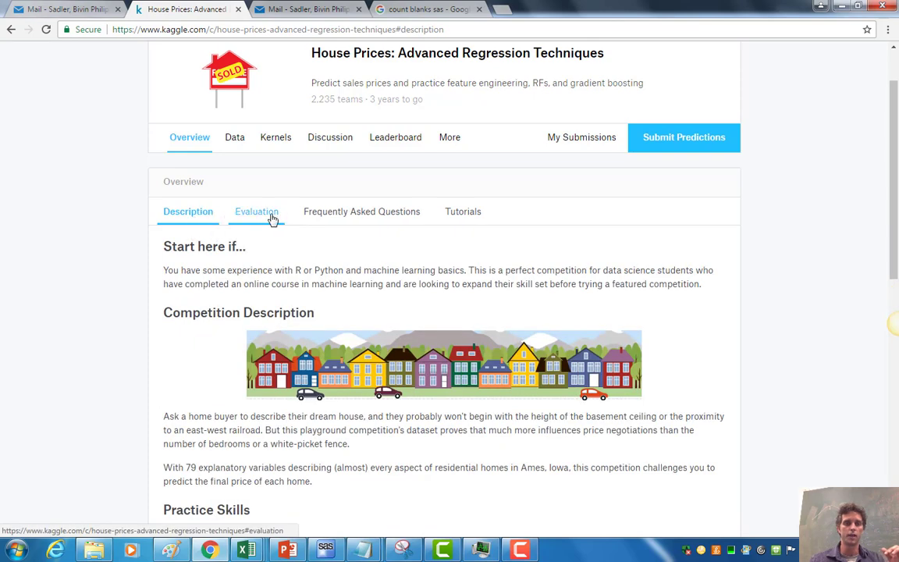
Download train.csv (449.88 KB) from the Data page and open it in Excel
{"action": "left_click", "coordinate": [235, 138]}
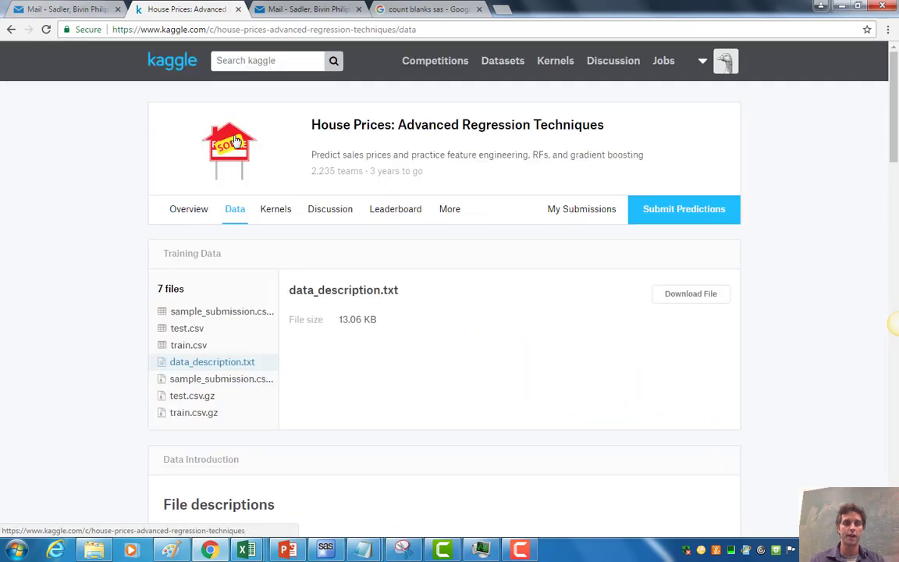
{"action": "left_click", "coordinate": [186, 344]}
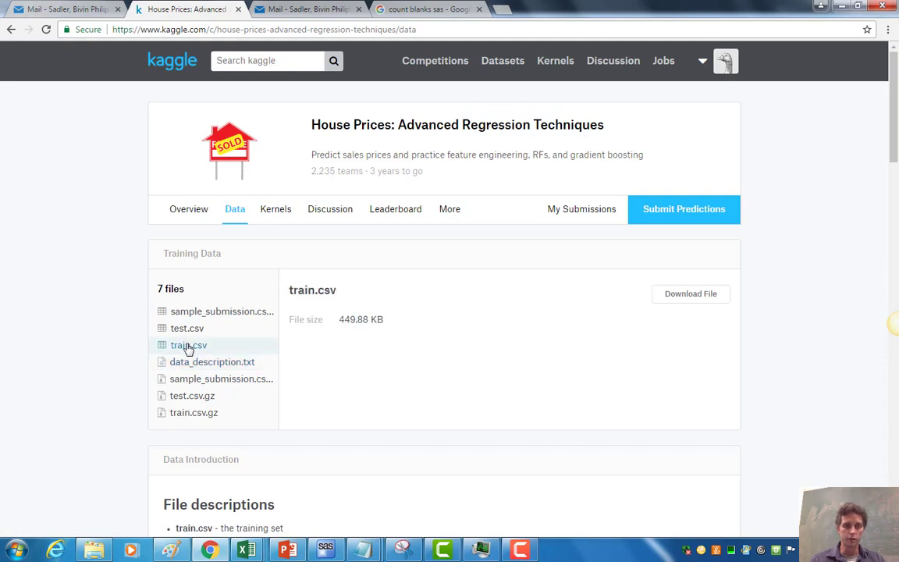
{"action": "left_click", "coordinate": [701, 296]}
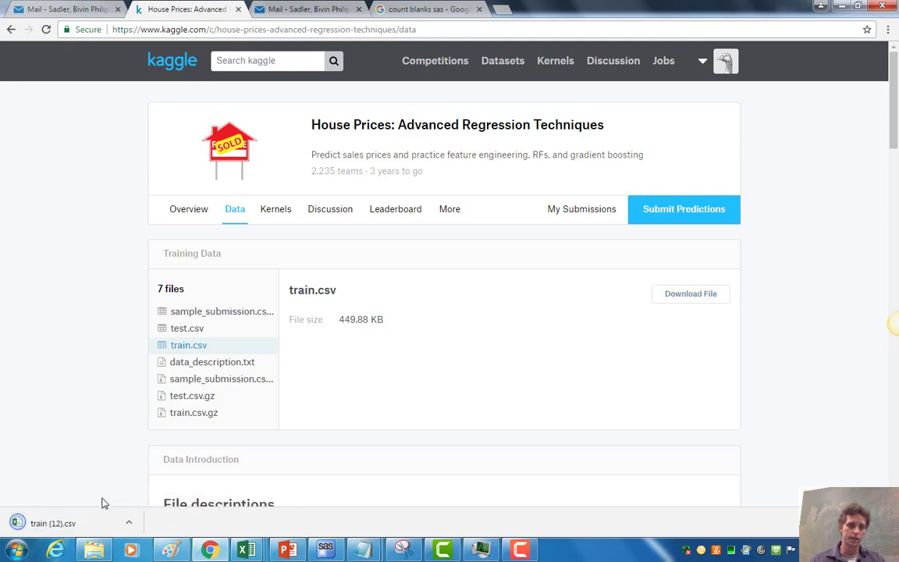
{"action": "left_click", "coordinate": [70, 527]}
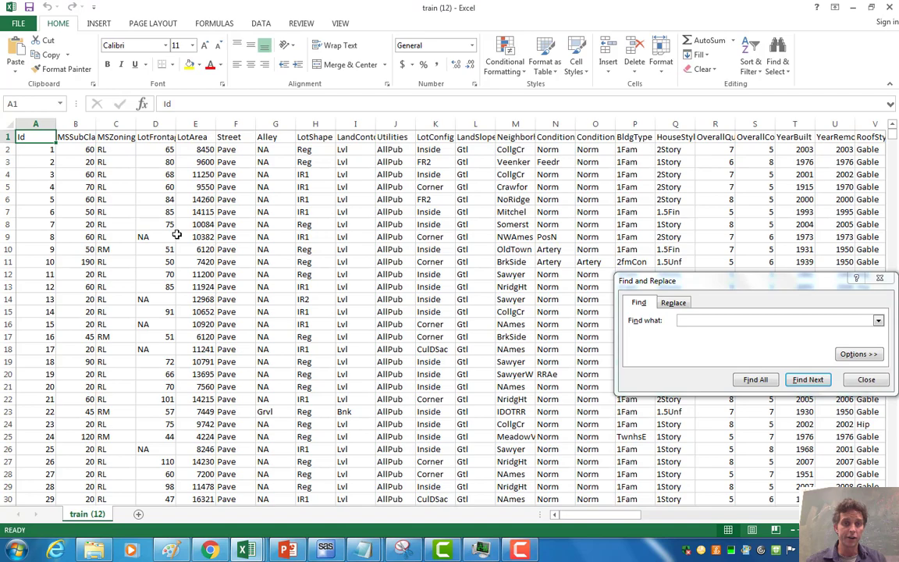
{"action": "scroll", "coordinate": [134, 201], "scroll_direction": "right", "scroll_amount": 10}
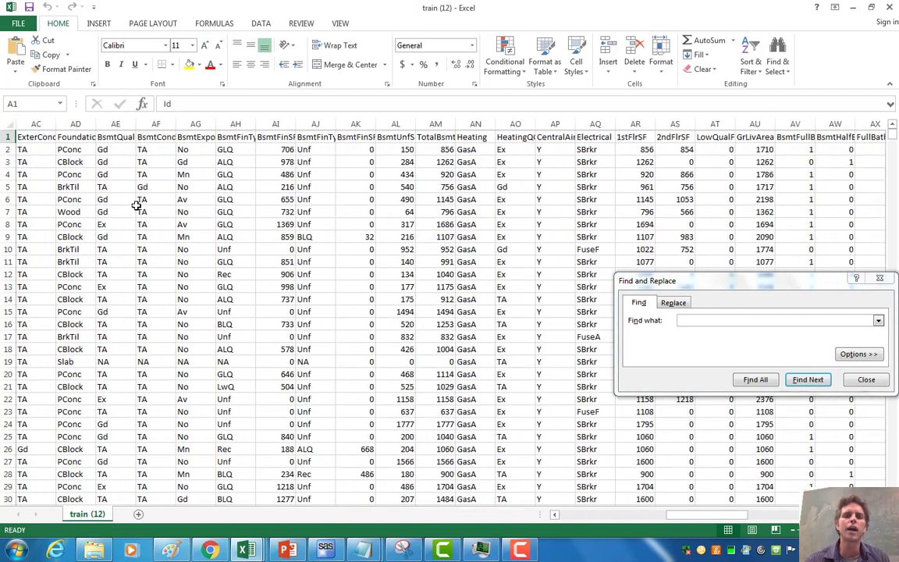
{"action": "scroll", "coordinate": [135, 204], "scroll_direction": "right", "scroll_amount": 10}
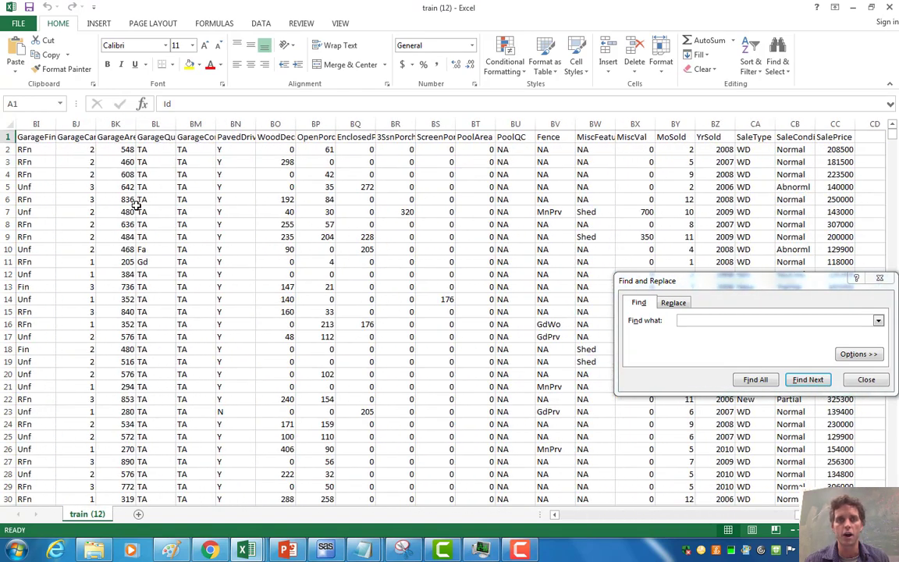
{"action": "scroll", "coordinate": [136, 205], "scroll_direction": "left", "scroll_amount": 15}
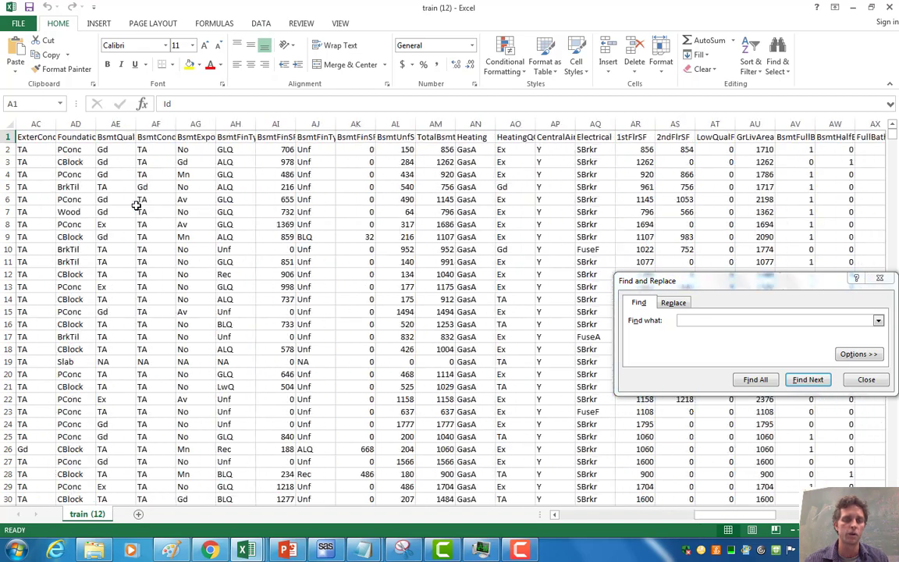
{"action": "scroll", "coordinate": [136, 204], "scroll_direction": "left", "scroll_amount": 5}
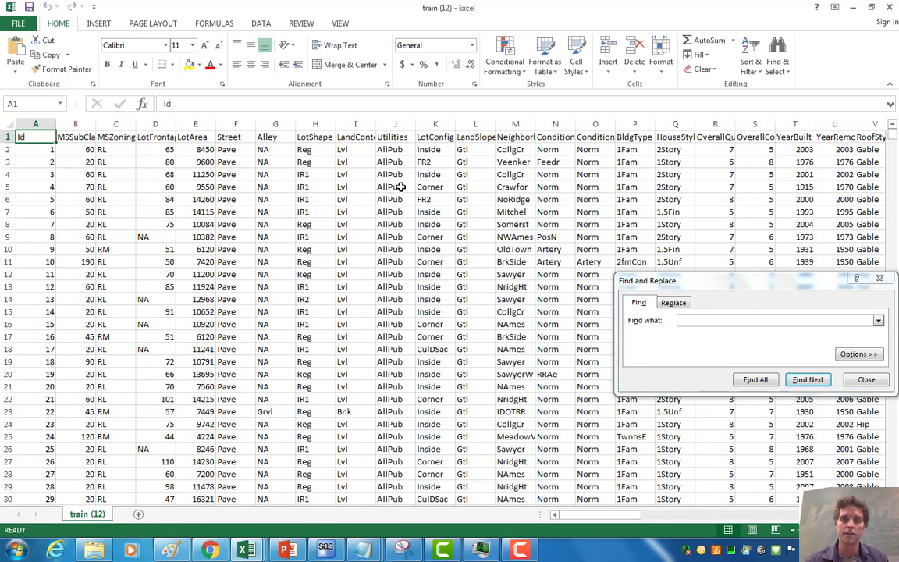
{"action": "right_click", "coordinate": [326, 174]}
{"action": "scroll", "coordinate": [326, 174], "scroll_direction": "right", "scroll_amount": 15}
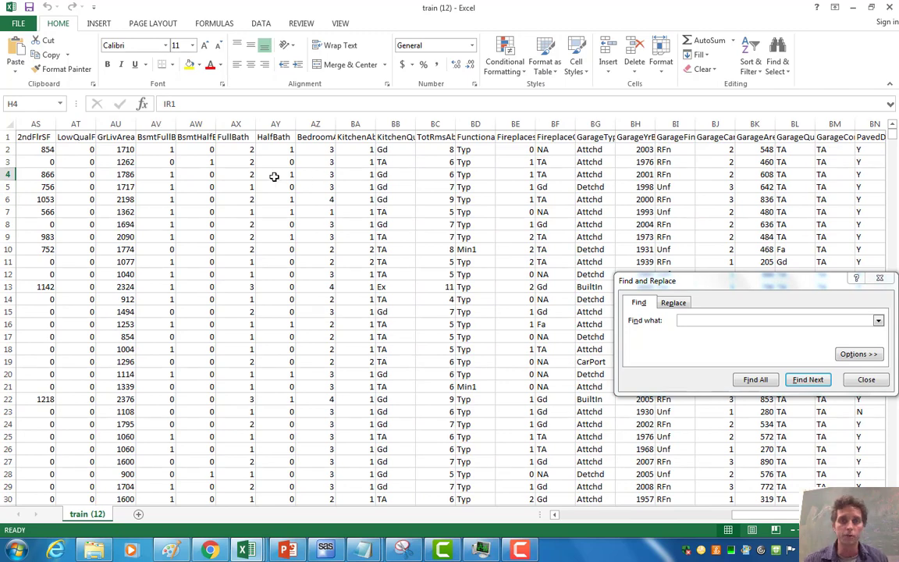
{"action": "scroll", "coordinate": [274, 176], "scroll_direction": "right", "scroll_amount": 5}
{"action": "scroll", "coordinate": [274, 176], "scroll_direction": "right", "scroll_amount": 3}
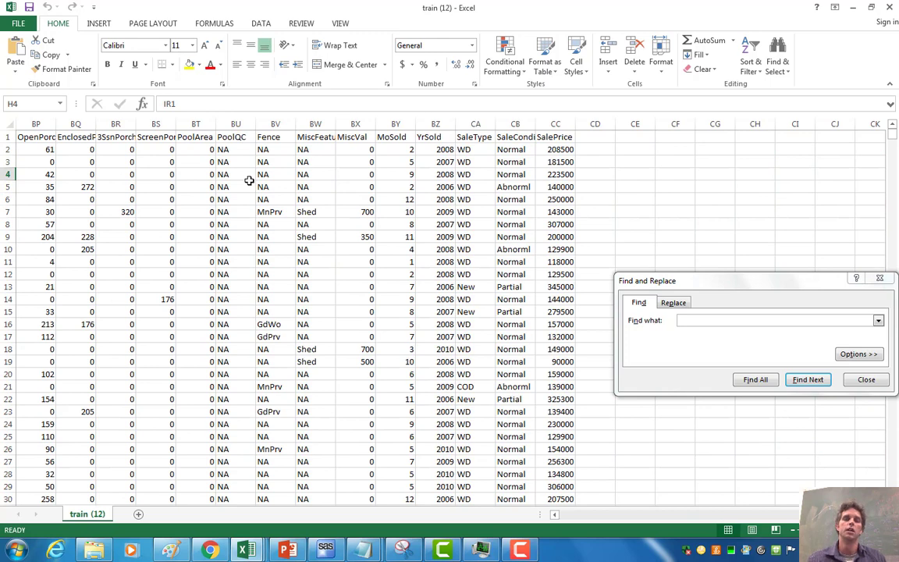
{"action": "left_click", "coordinate": [561, 149]}
{"action": "key", "text": "Up"}
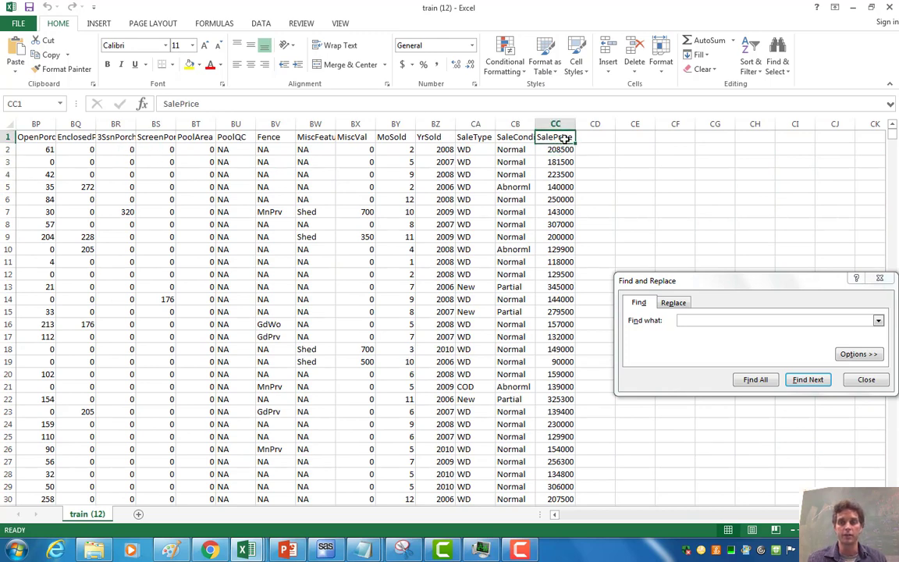
{"action": "key", "text": "Down"}
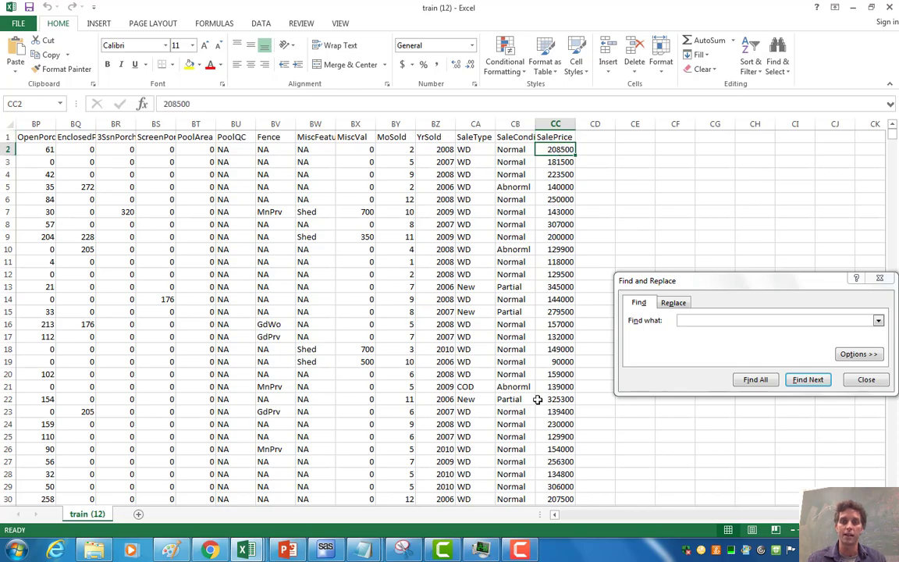
{"action": "scroll", "coordinate": [469, 351], "scroll_direction": "left", "scroll_amount": 15}
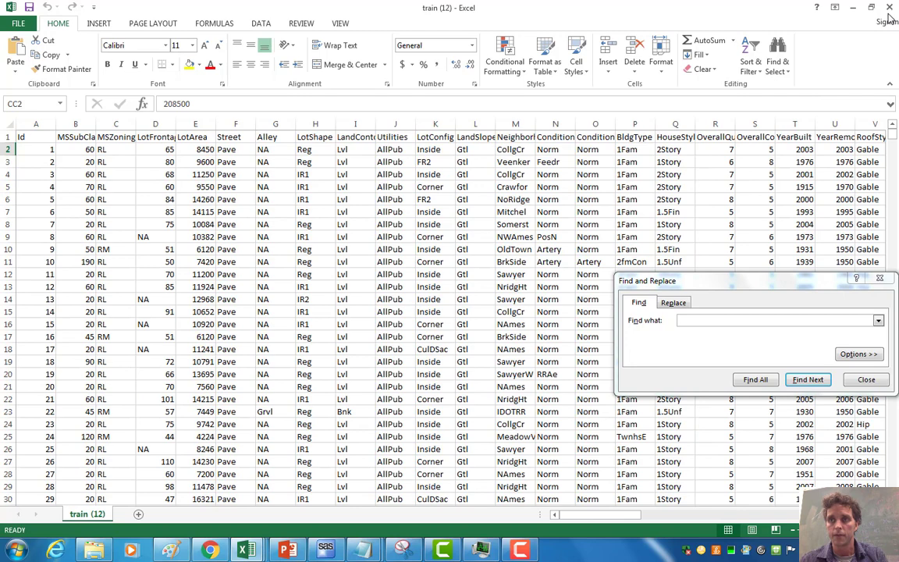
Download test.csv (440.83 KB) from the Kaggle Data page and open it in Excel
{"action": "key", "text": "ctrl+Tab"}
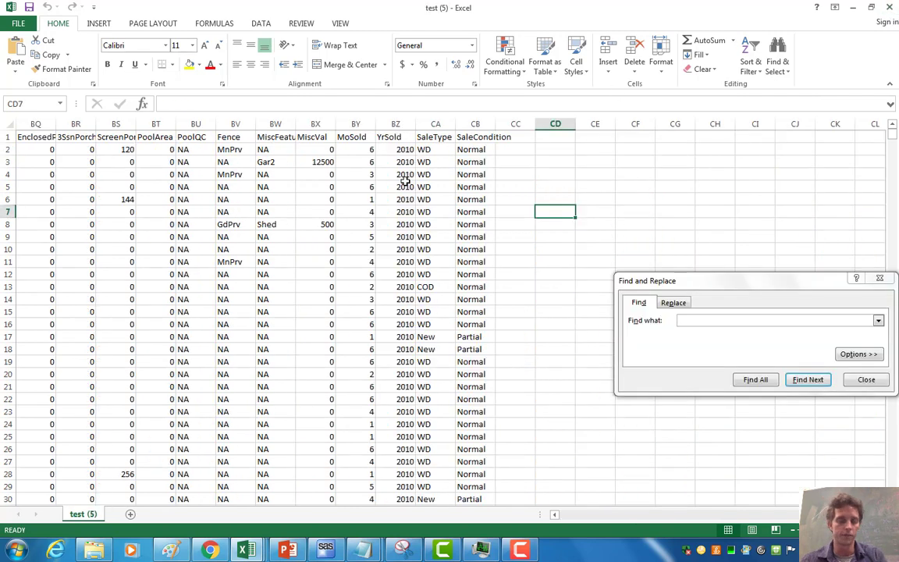
{"action": "left_click", "coordinate": [210, 550]}
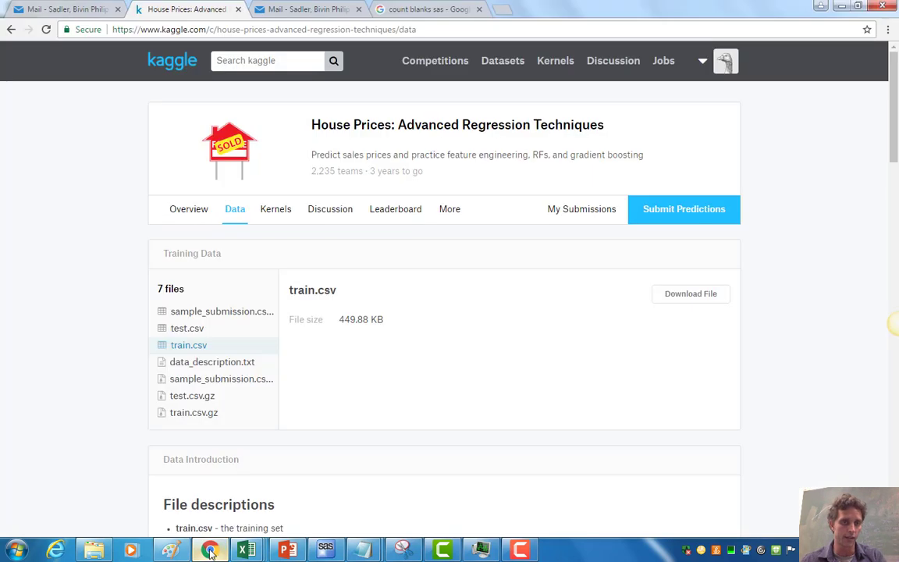
{"action": "left_click", "coordinate": [173, 328]}
{"action": "left_click", "coordinate": [694, 296]}
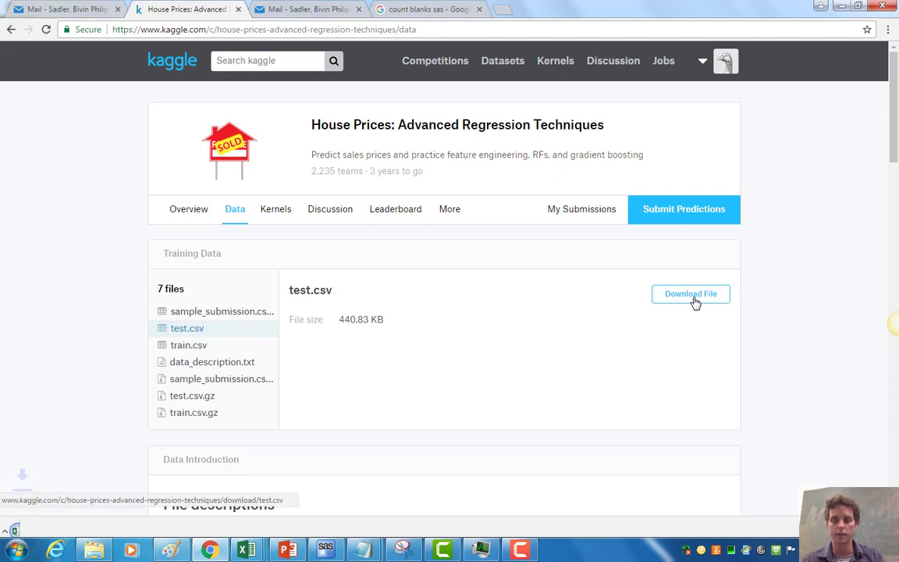
{"action": "left_click", "coordinate": [47, 523]}
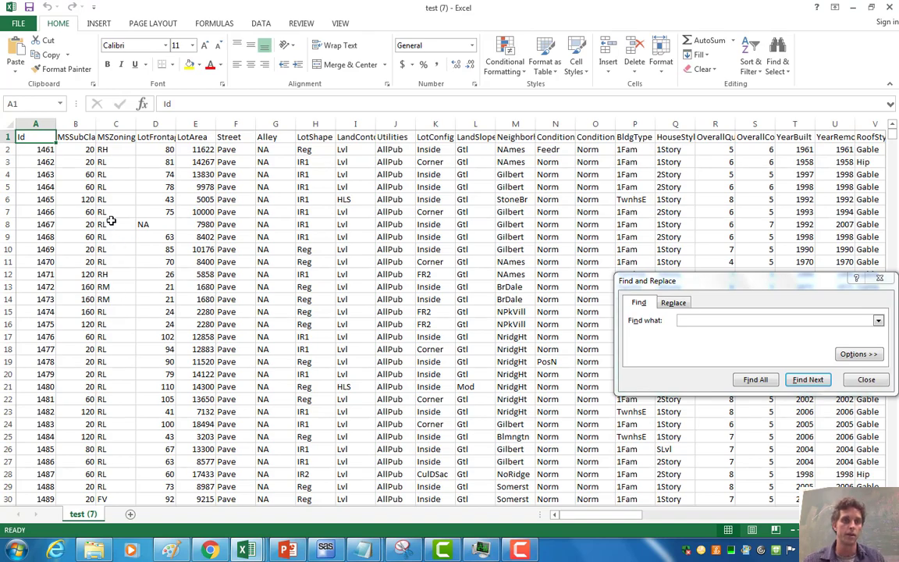
Review the columns of test (7).csv from Id to SaleCondition, then switch to the SAS editor
{"action": "scroll", "coordinate": [106, 205], "scroll_direction": "right", "scroll_amount": 5}
{"action": "scroll", "coordinate": [107, 205], "scroll_direction": "left", "scroll_amount": 4}
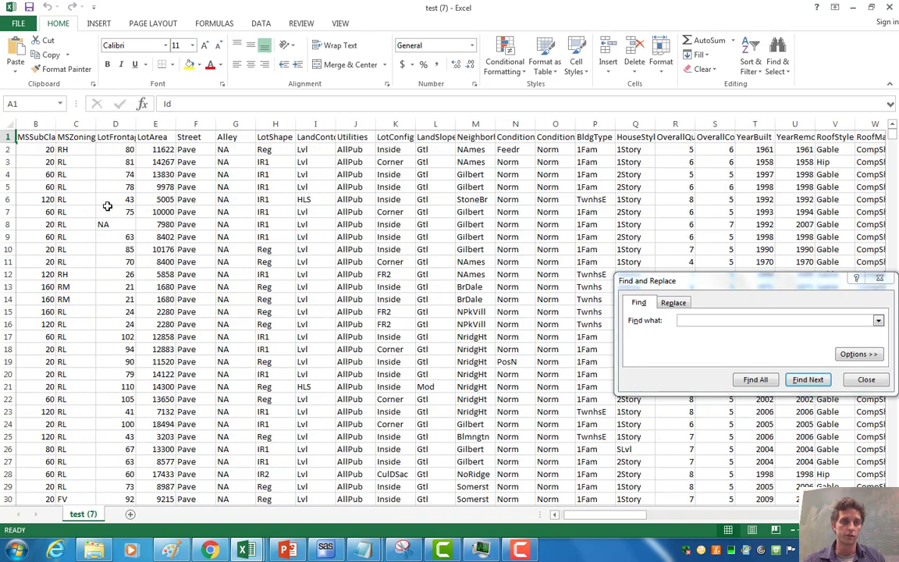
{"action": "scroll", "coordinate": [176, 191], "scroll_direction": "right", "scroll_amount": 20}
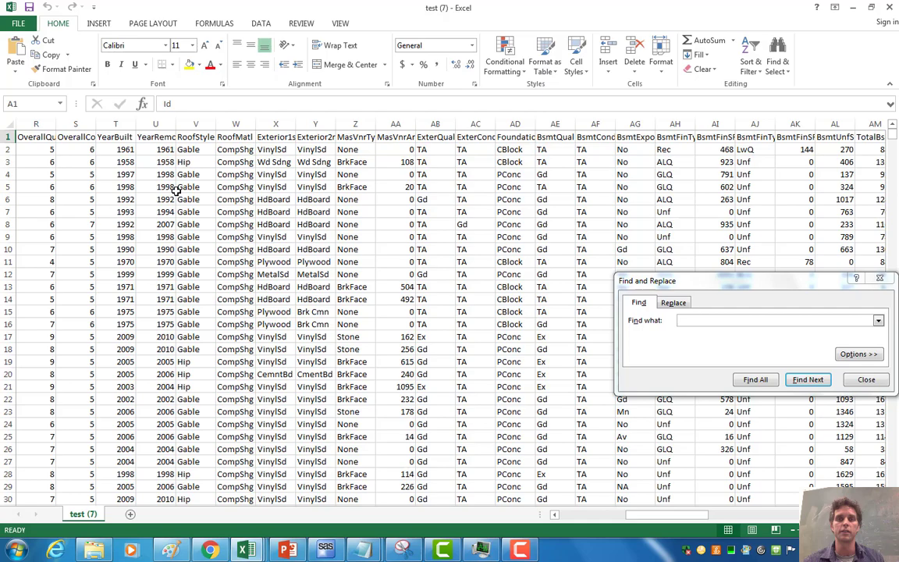
{"action": "scroll", "coordinate": [176, 191], "scroll_direction": "right", "scroll_amount": 18}
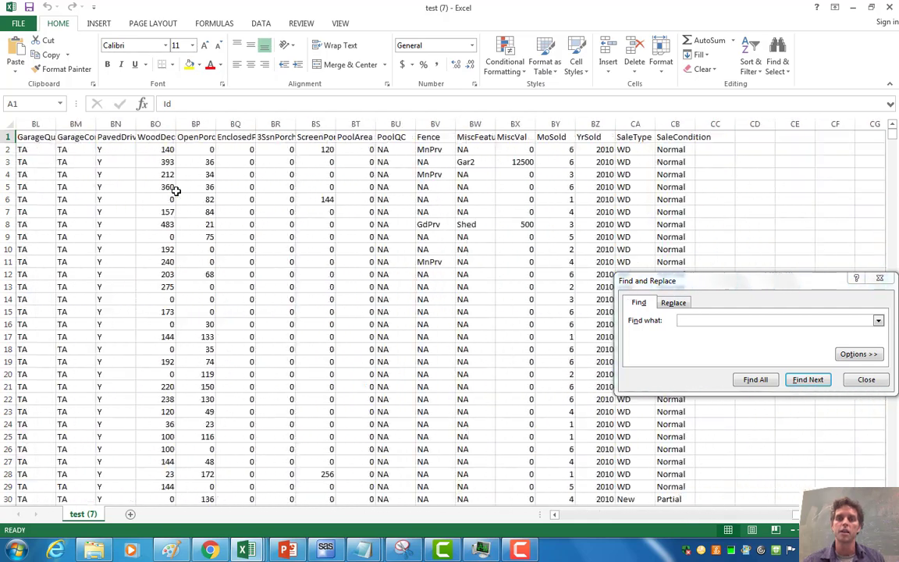
{"action": "scroll", "coordinate": [176, 191], "scroll_direction": "left", "scroll_amount": 5}
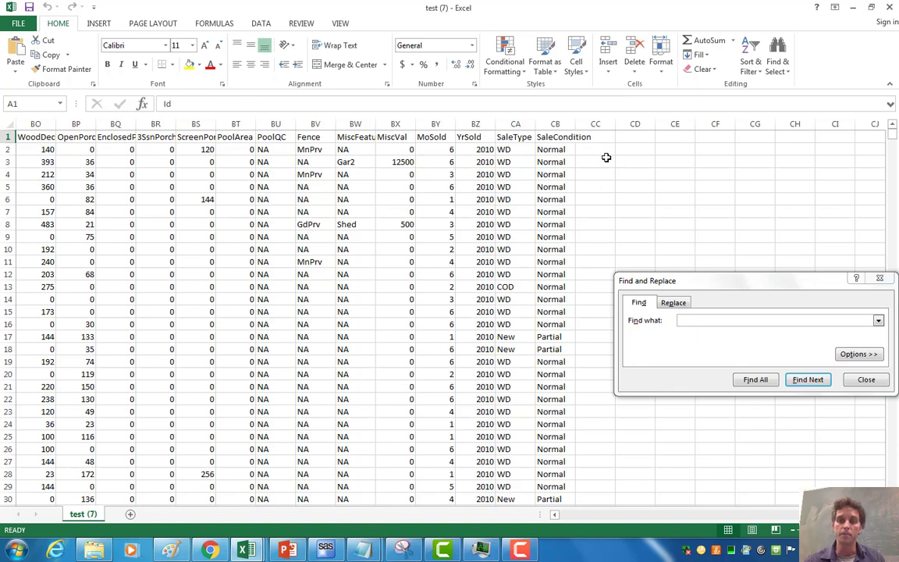
{"action": "scroll", "coordinate": [457, 197], "scroll_direction": "left", "scroll_amount": 20}
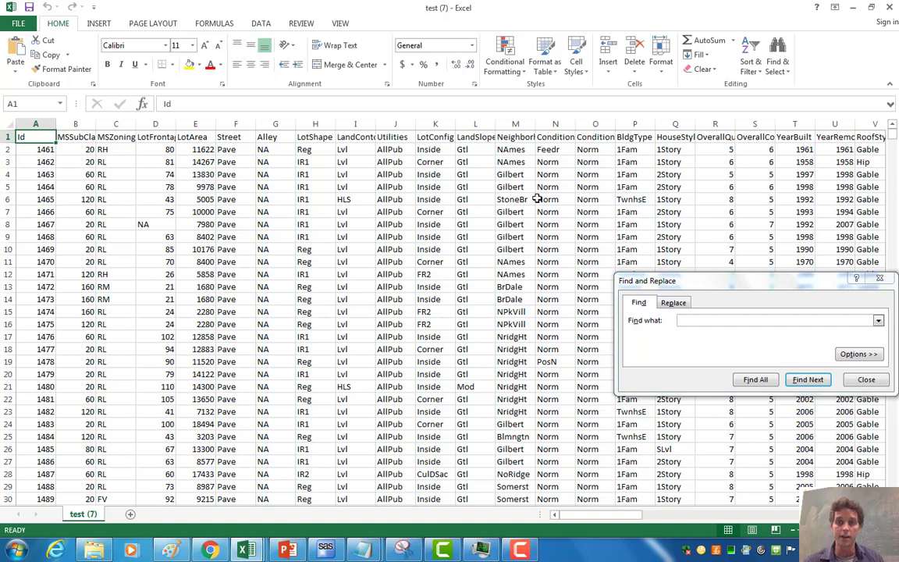
{"action": "scroll", "coordinate": [537, 199], "scroll_direction": "right", "scroll_amount": 18}
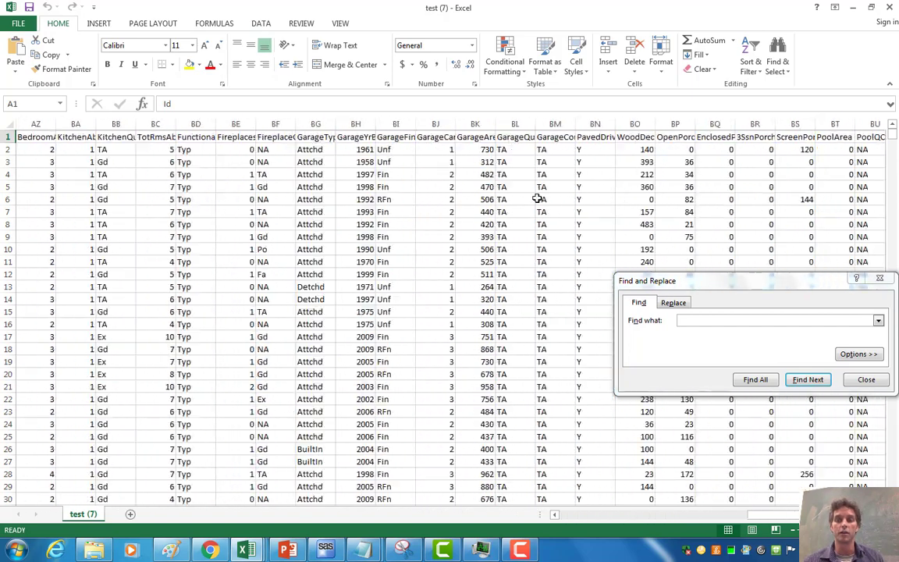
{"action": "scroll", "coordinate": [537, 198], "scroll_direction": "right", "scroll_amount": 6}
{"action": "scroll", "coordinate": [537, 199], "scroll_direction": "left", "scroll_amount": 5}
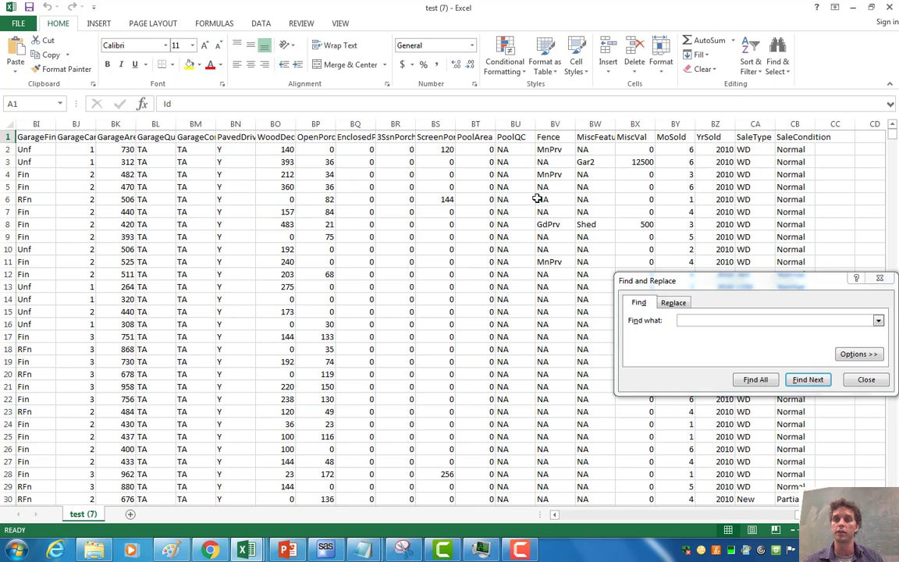
{"action": "scroll", "coordinate": [536, 199], "scroll_direction": "right", "scroll_amount": 1}
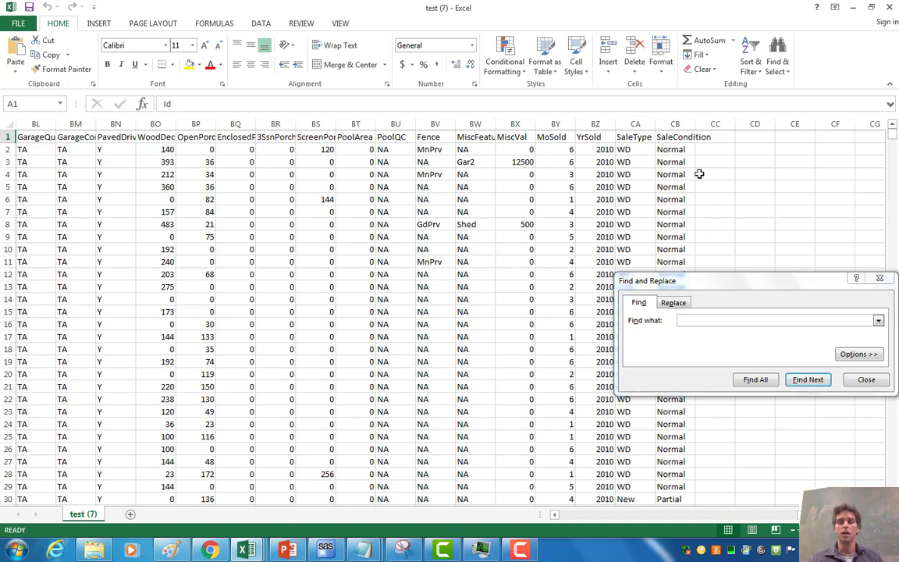
{"action": "scroll", "coordinate": [700, 168], "scroll_direction": "left", "scroll_amount": 2}
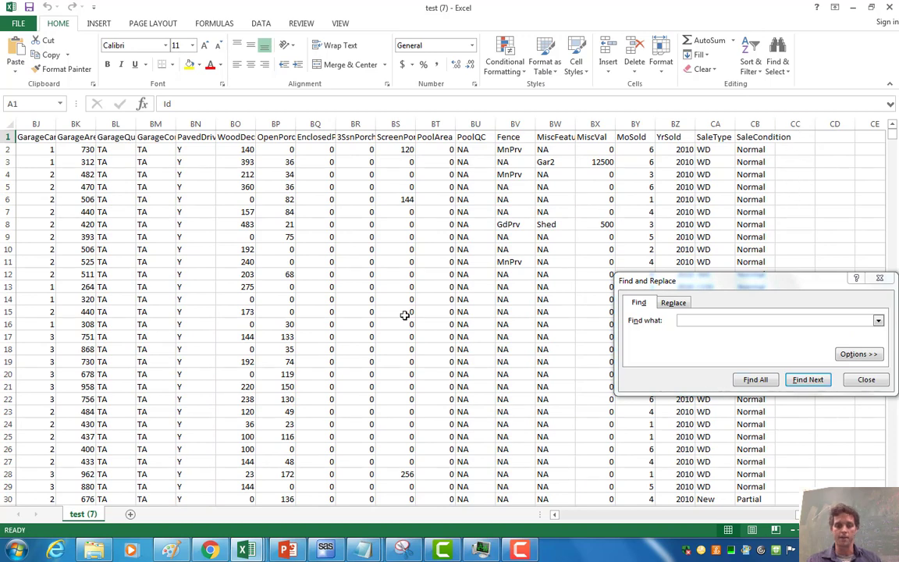
{"action": "left_click", "coordinate": [327, 551]}
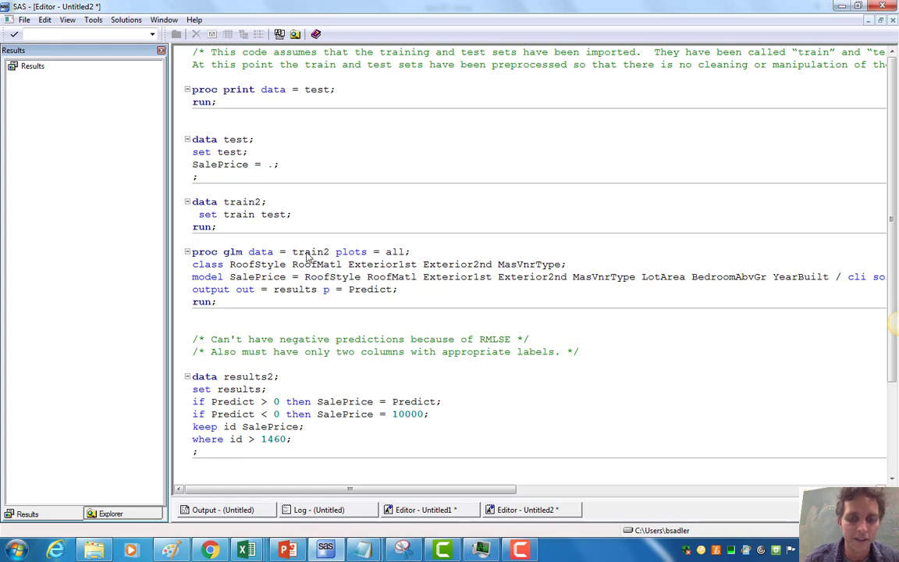
{"action": "key", "text": "ctrl+shift+Escape"}
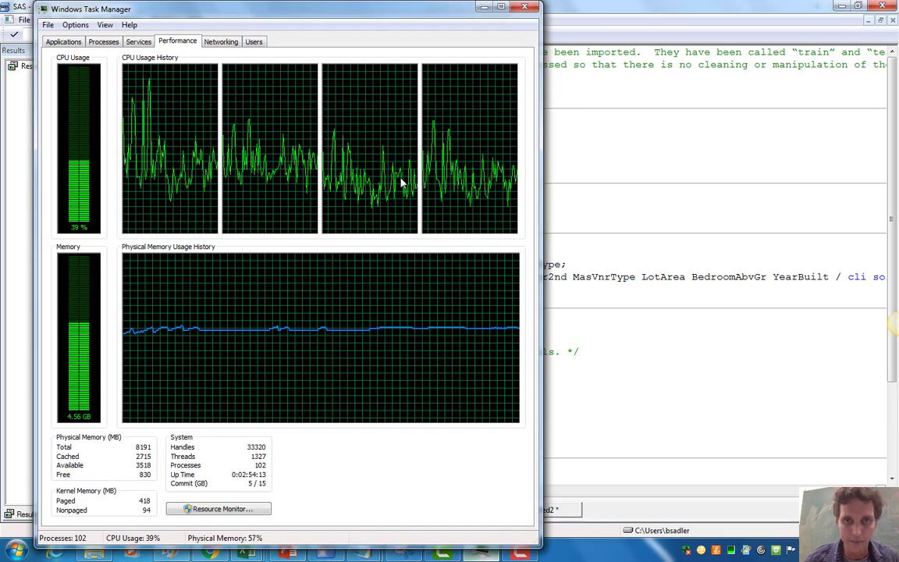
{"action": "left_click", "coordinate": [482, 9]}
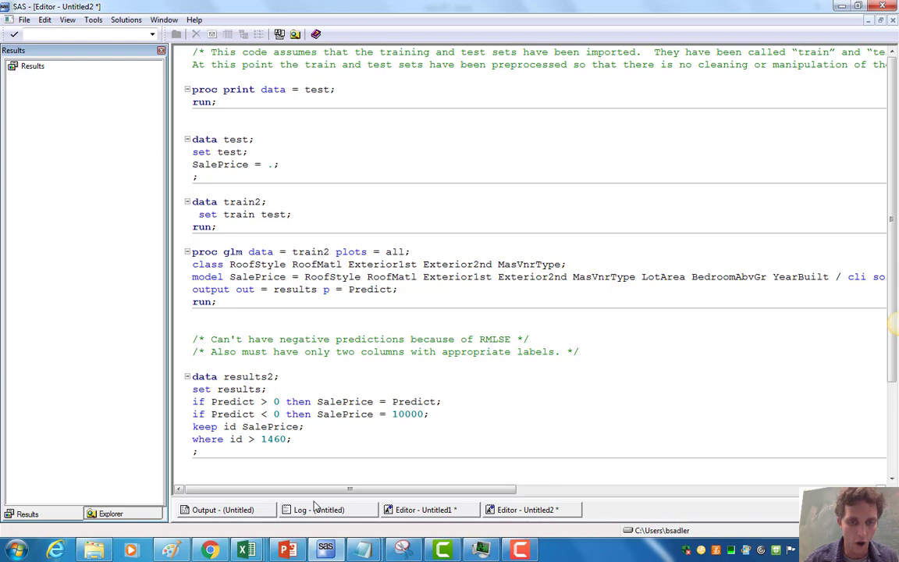
{"action": "left_click", "coordinate": [499, 511]}
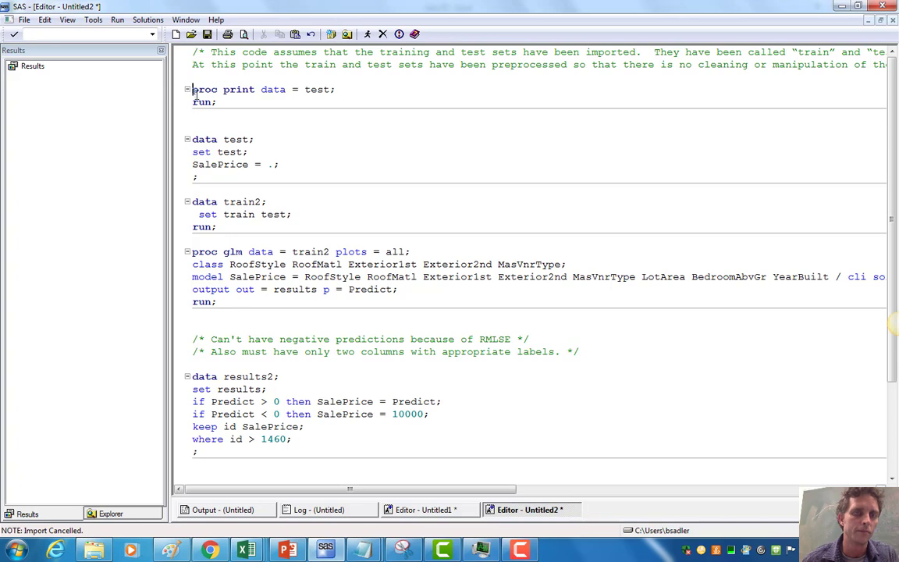
Run the selected 'proc print data = test; run;' lines and scroll through the printed output
{"action": "left_click_drag", "start_coordinate": [193, 91], "coordinate": [222, 118]}
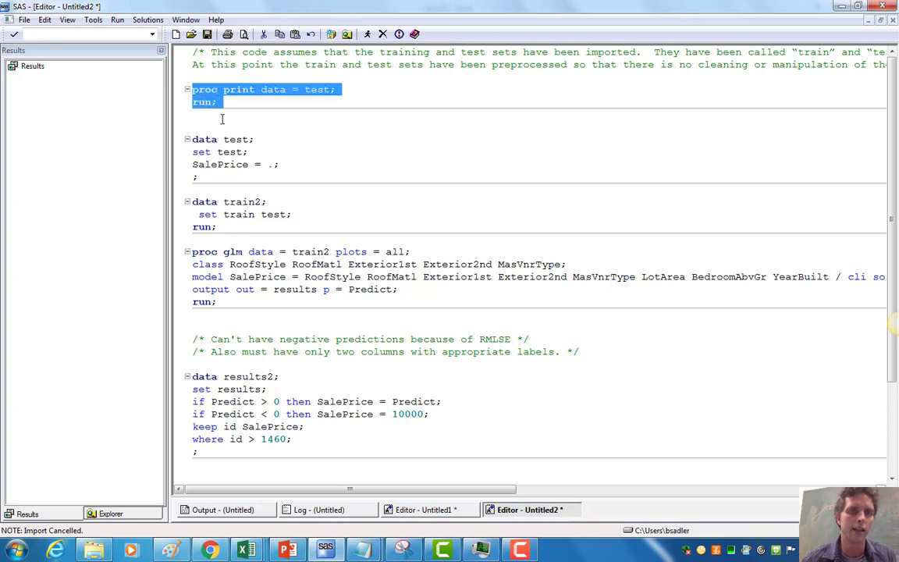
{"action": "left_click", "coordinate": [366, 35]}
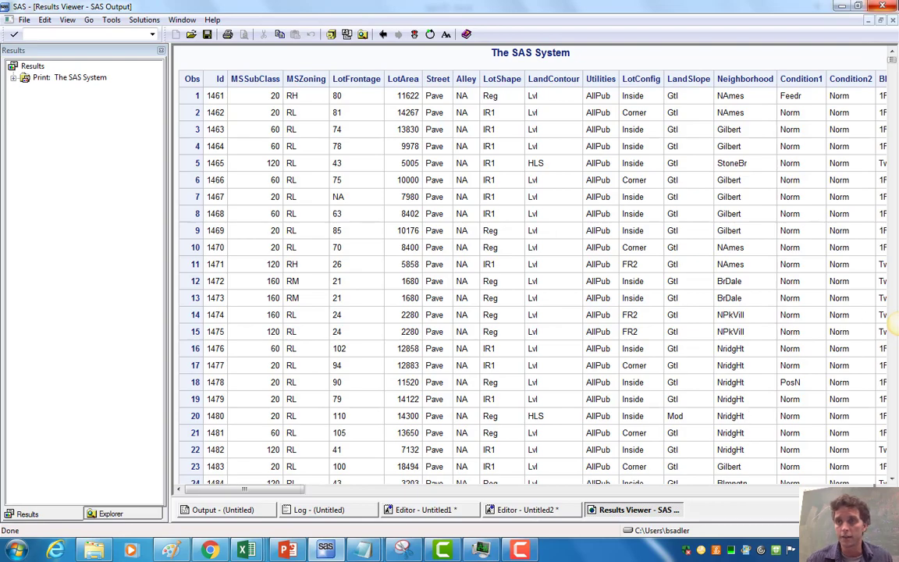
{"action": "mouse_move", "coordinate": [892, 64]}
{"action": "left_mouse_down"}
{"action": "mouse_move", "coordinate": [893, 480]}
{"action": "mouse_move", "coordinate": [891, 84]}
{"action": "mouse_move", "coordinate": [878, 54]}
{"action": "left_mouse_up"}
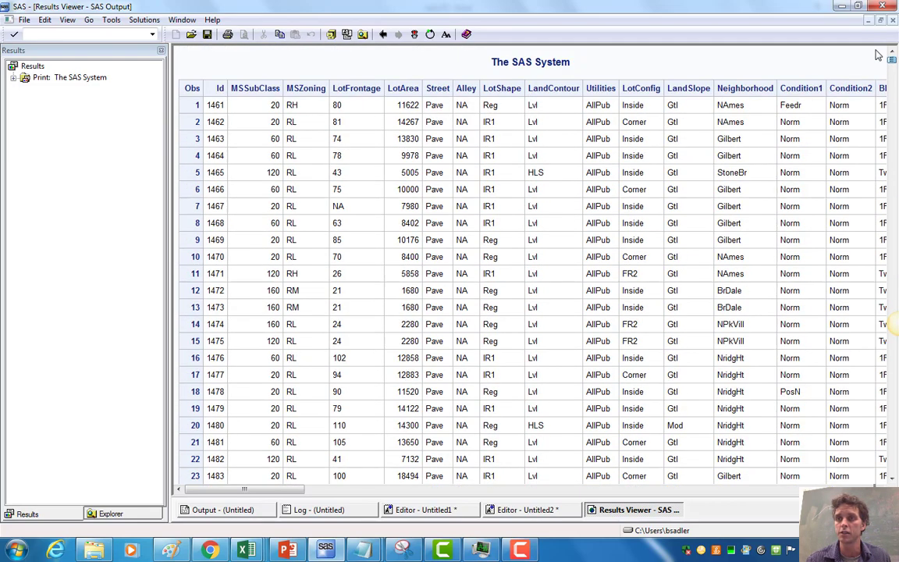
{"action": "left_click_drag", "start_coordinate": [300, 489], "coordinate": [870, 498]}
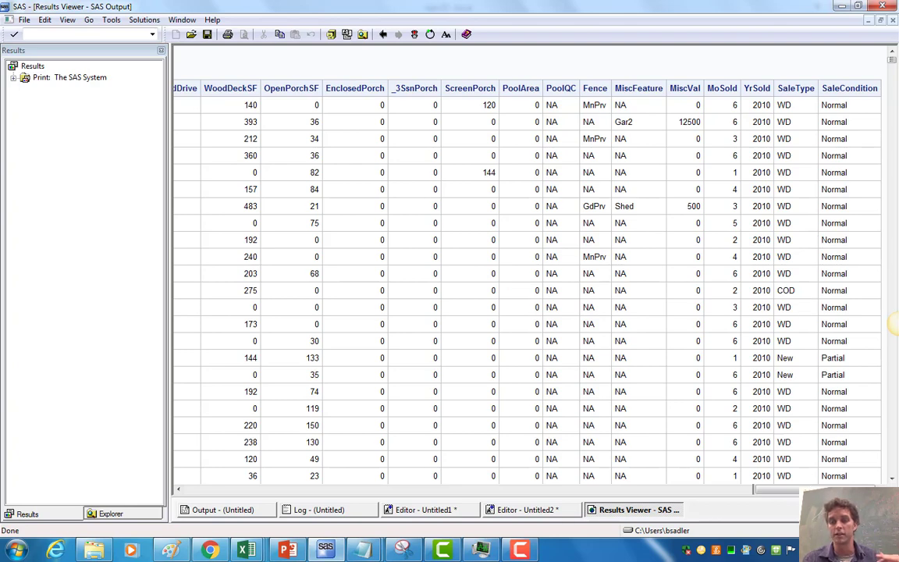
{"action": "left_click_drag", "start_coordinate": [774, 489], "coordinate": [215, 492]}
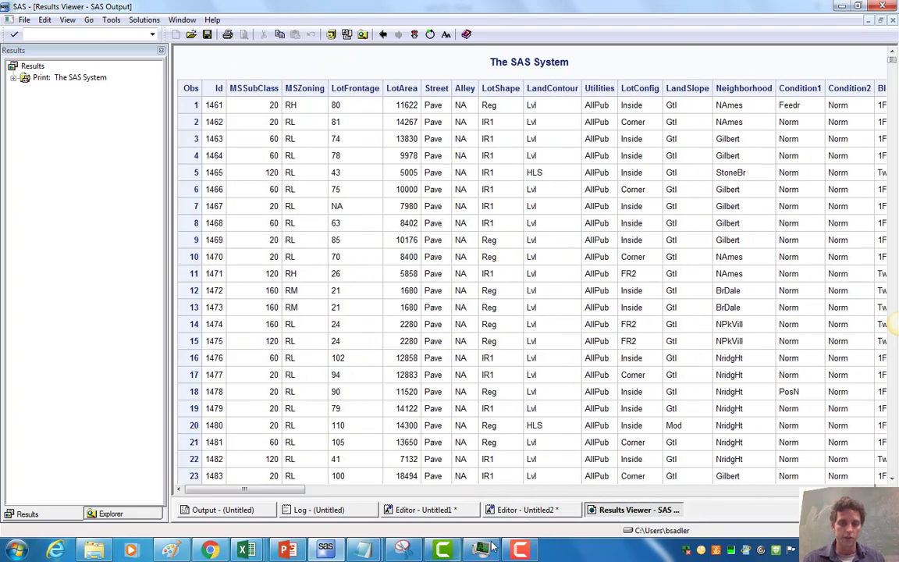
Bring the Editor - Untitled2 window back to the front and clear the proc print selection
{"action": "left_click", "coordinate": [430, 509]}
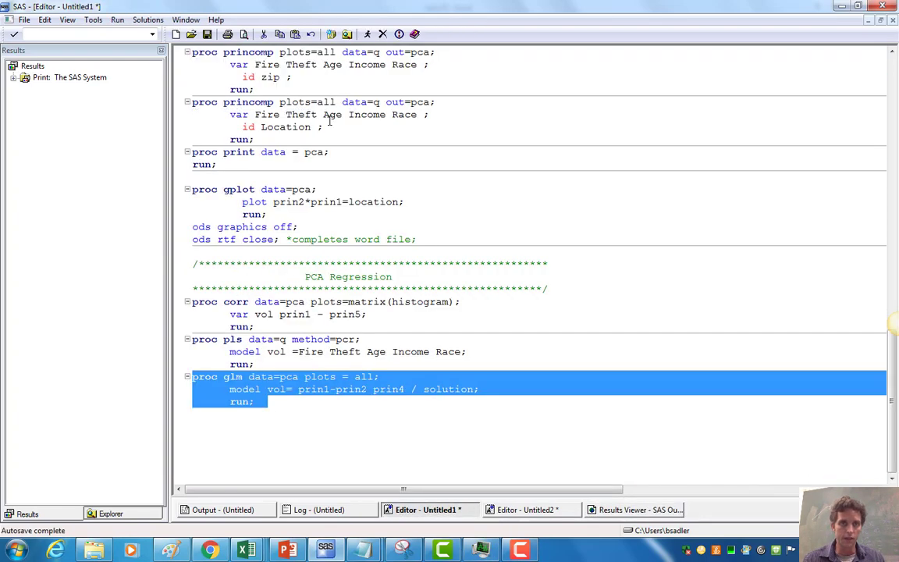
{"action": "left_click", "coordinate": [633, 510]}
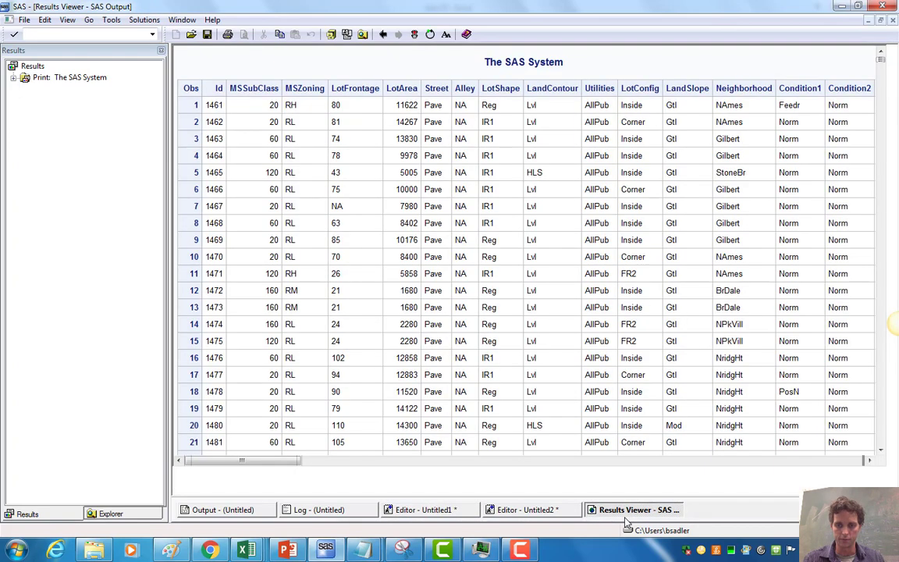
{"action": "left_click", "coordinate": [538, 510]}
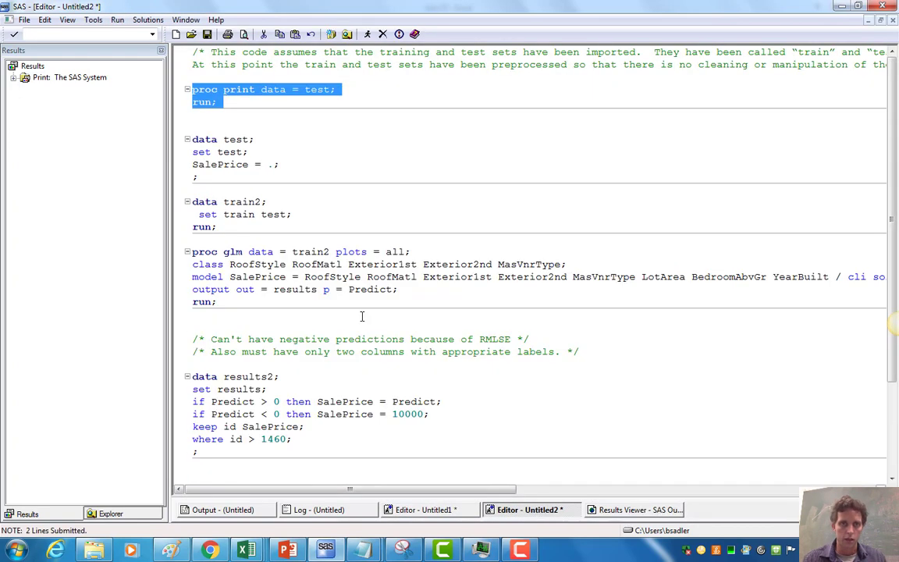
{"action": "left_click", "coordinate": [217, 117]}
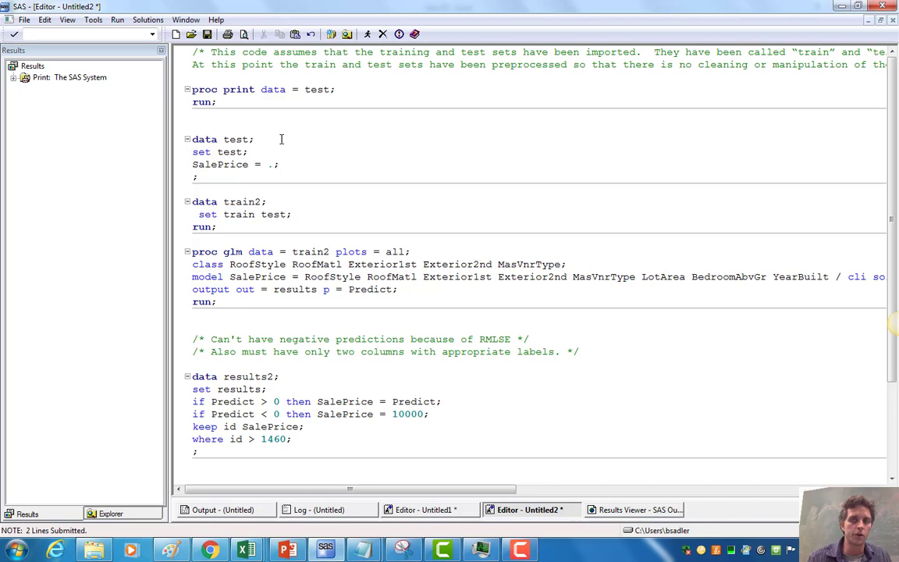
Review the data test step blanking SalePrice and the train2 step stacking train and test
{"action": "scroll", "coordinate": [894, 244], "scroll_direction": "down", "scroll_amount": 1}
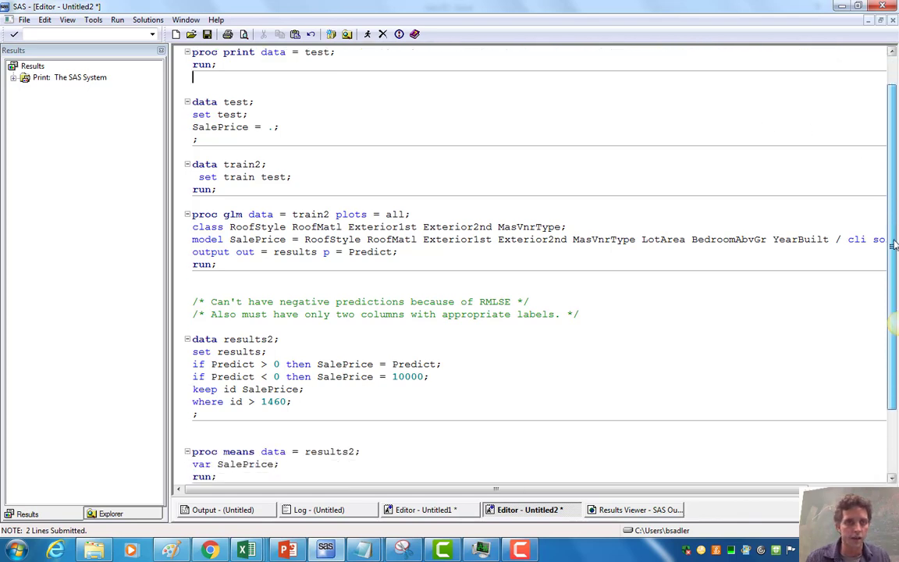
{"action": "left_click_drag", "start_coordinate": [192, 127], "coordinate": [262, 128]}
{"action": "left_click", "coordinate": [289, 128]}
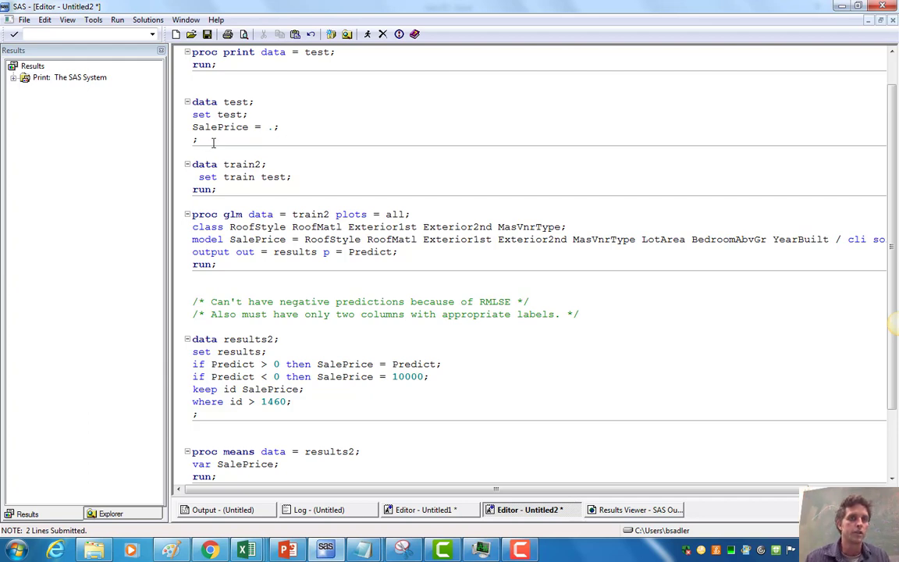
{"action": "left_click", "coordinate": [212, 139]}
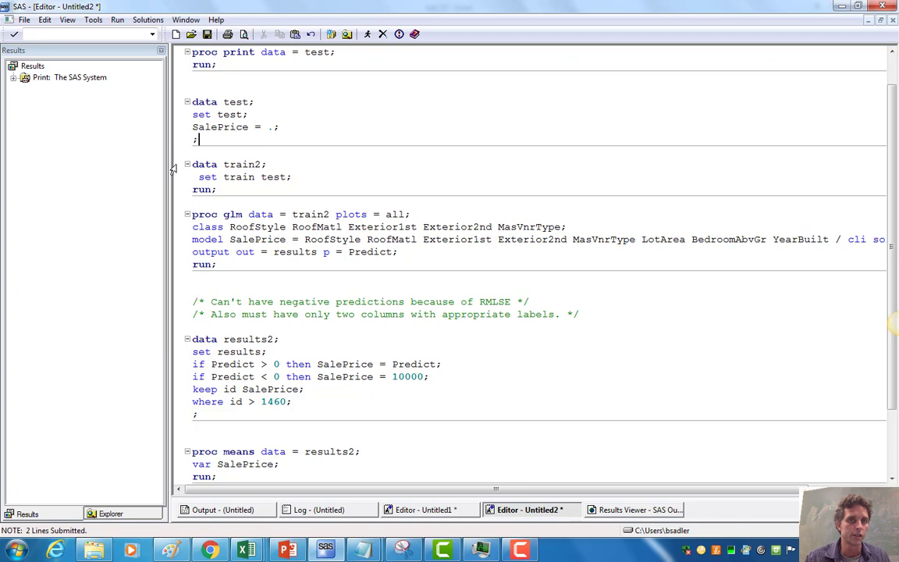
{"action": "left_click_drag", "start_coordinate": [194, 164], "coordinate": [225, 189]}
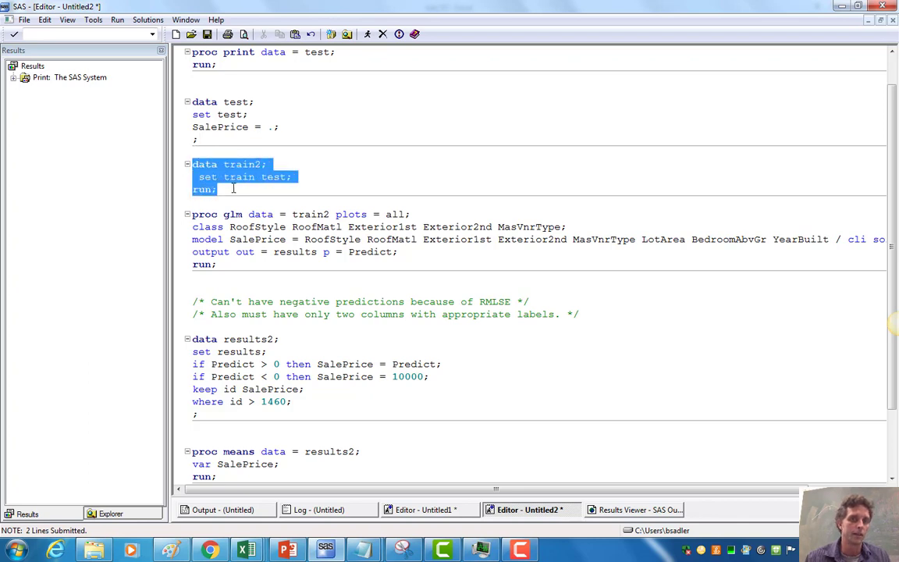
{"action": "left_click", "coordinate": [254, 168]}
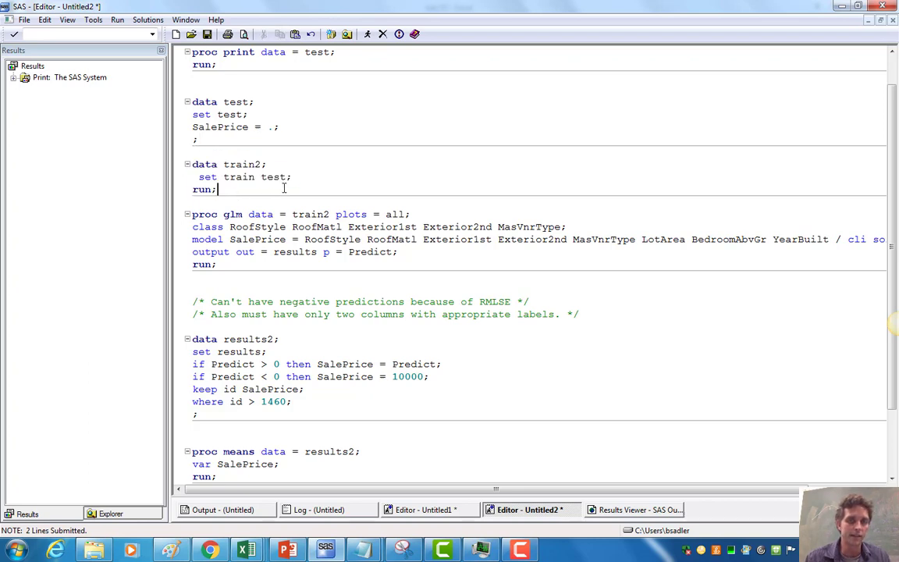
{"action": "left_click", "coordinate": [223, 190]}
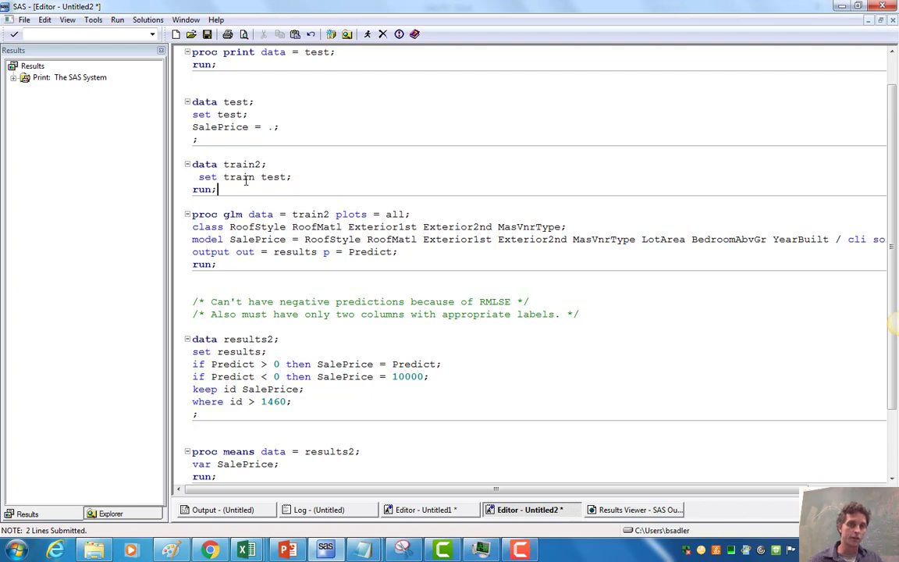
{"action": "left_click", "coordinate": [228, 191]}
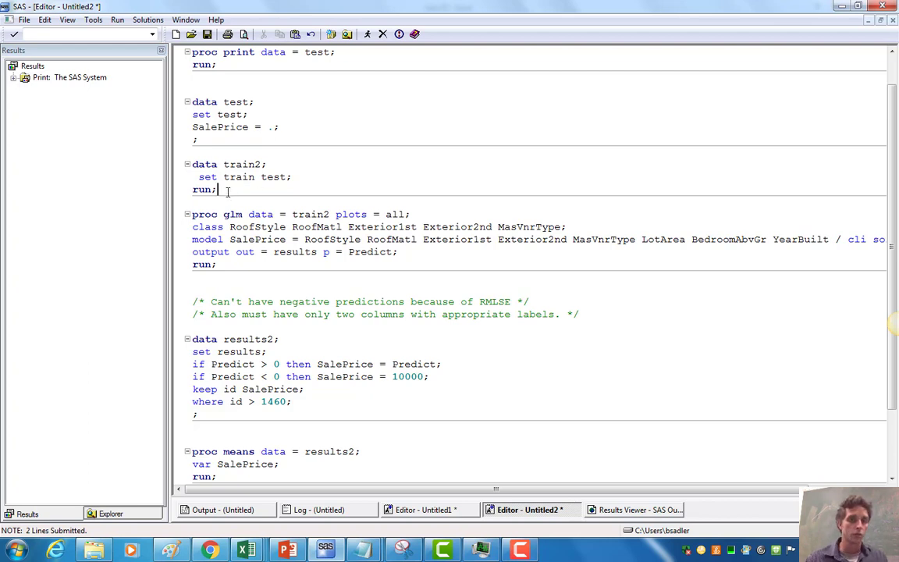
{"action": "left_click", "coordinate": [332, 213]}
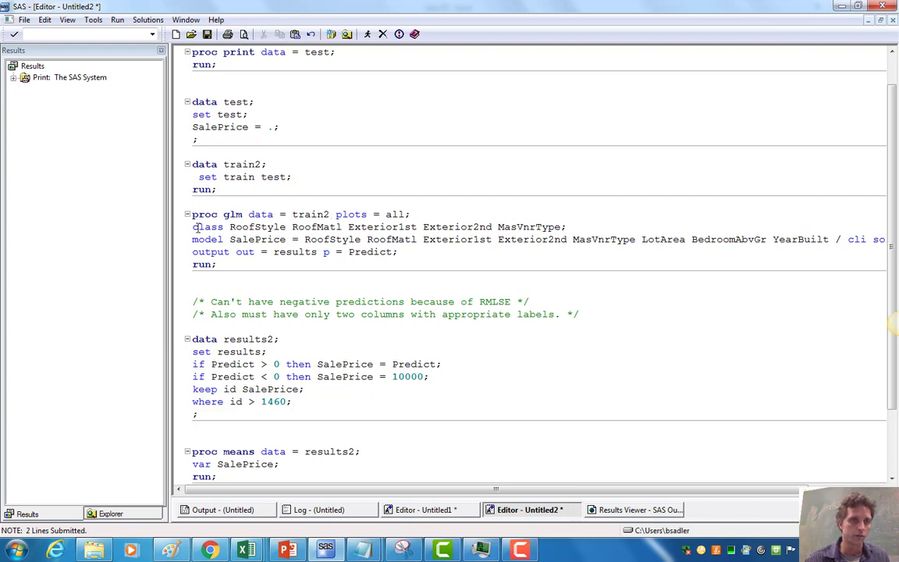
{"action": "left_click_drag", "start_coordinate": [197, 227], "coordinate": [344, 243]}
{"action": "left_click", "coordinate": [381, 239]}
{"action": "left_click", "coordinate": [455, 239]}
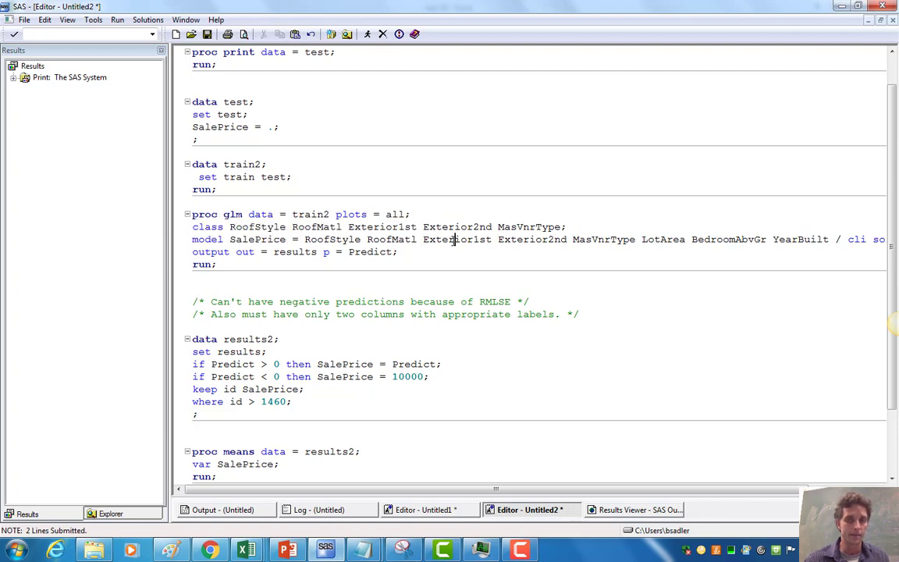
{"action": "left_click", "coordinate": [293, 213]}
{"action": "double_click", "coordinate": [293, 214]}
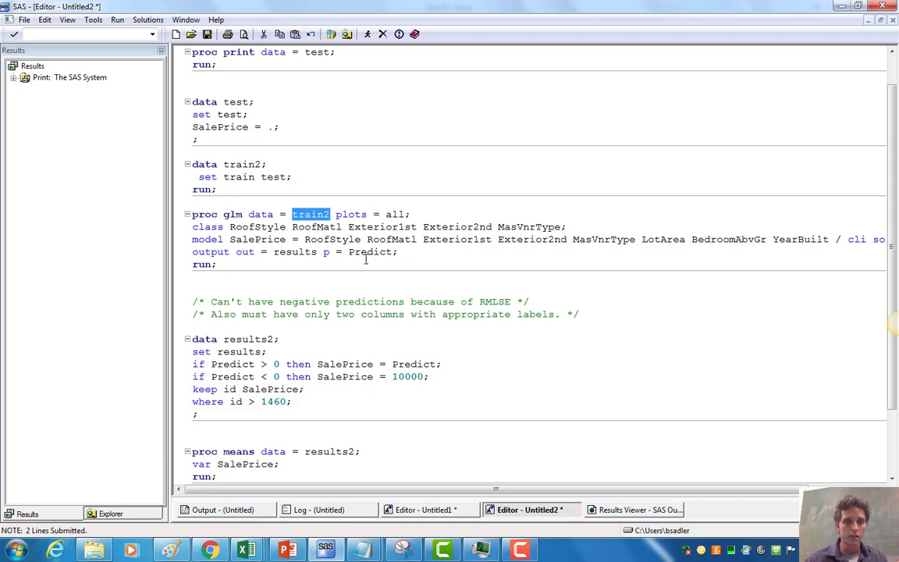
{"action": "left_click_drag", "start_coordinate": [267, 251], "coordinate": [323, 252]}
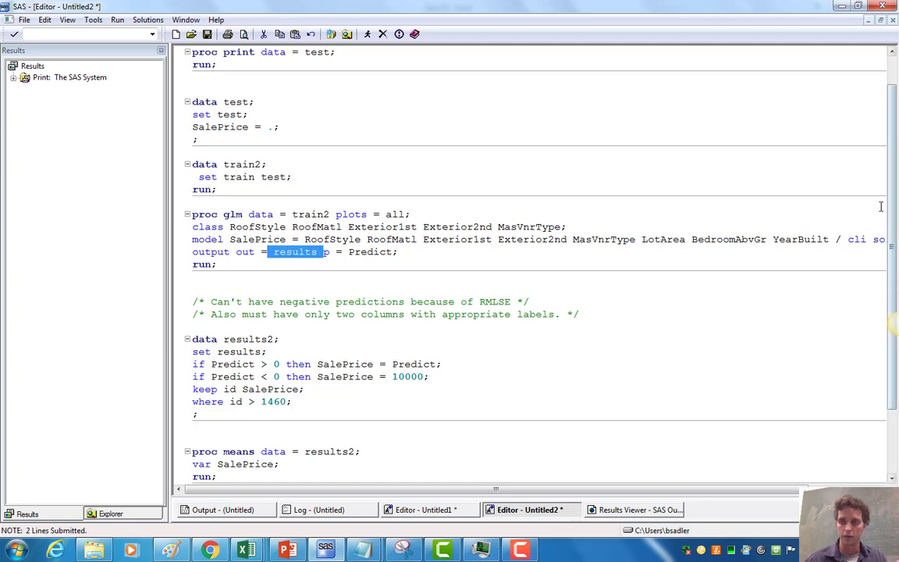
{"action": "scroll", "coordinate": [893, 271], "scroll_direction": "down", "scroll_amount": 2}
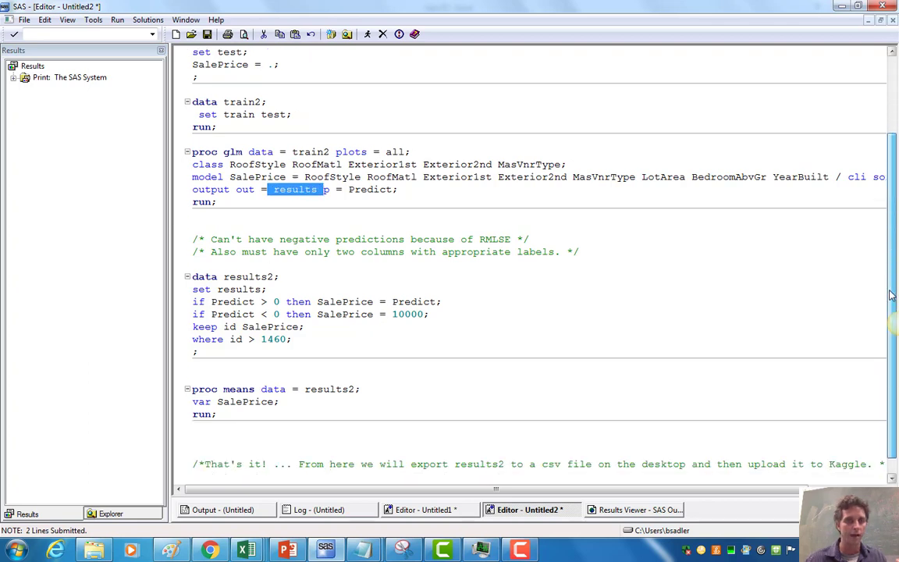
{"action": "scroll", "coordinate": [893, 271], "scroll_direction": "down", "scroll_amount": 1}
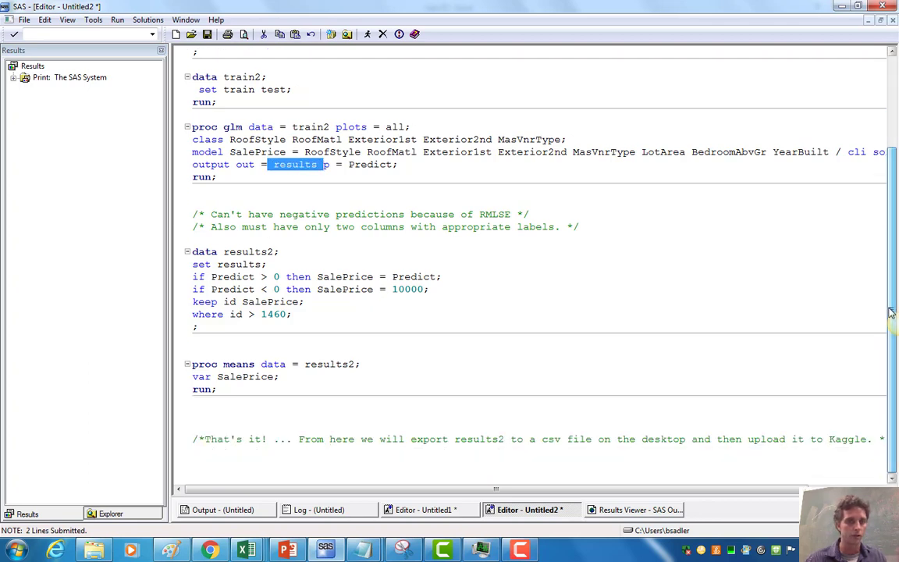
{"action": "left_click", "coordinate": [252, 240]}
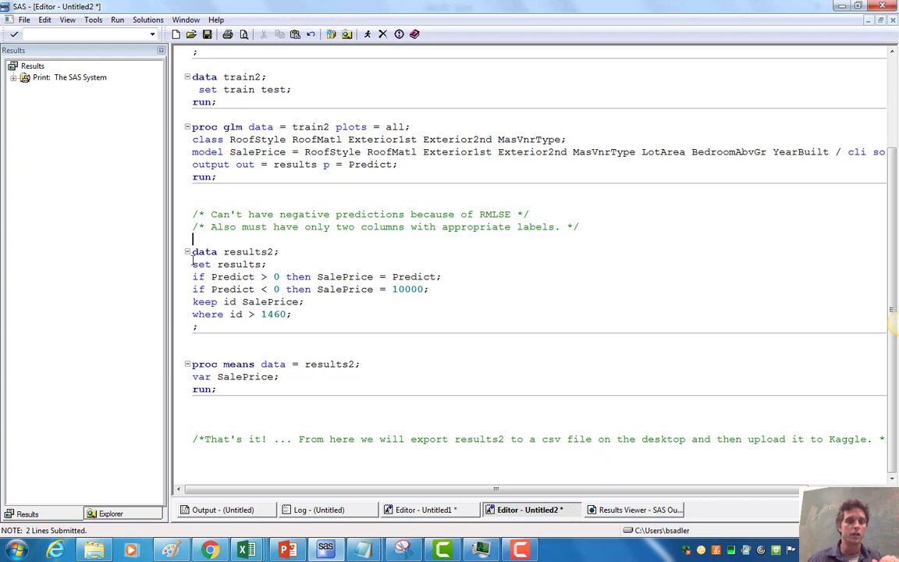
{"action": "left_click_drag", "start_coordinate": [277, 170], "coordinate": [341, 176]}
{"action": "left_click", "coordinate": [277, 164]}
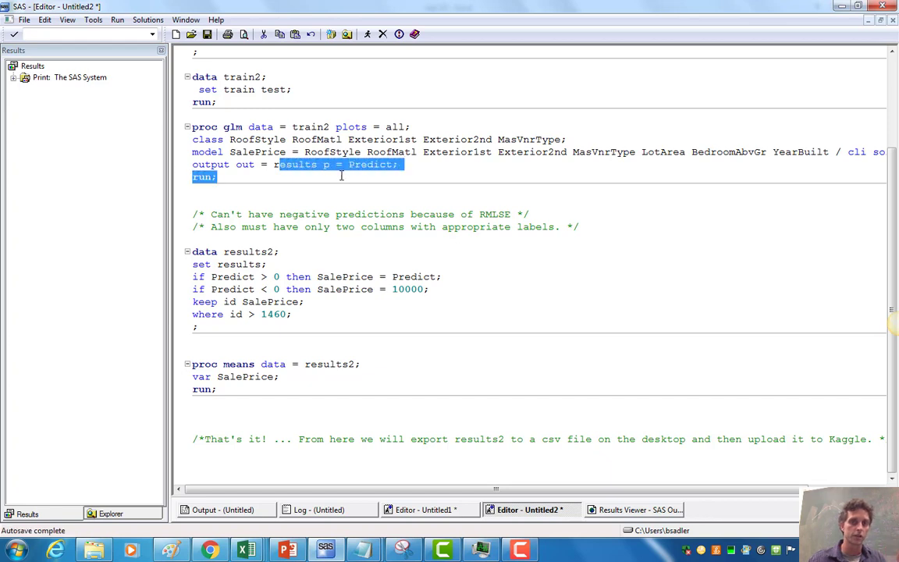
{"action": "left_click", "coordinate": [339, 175]}
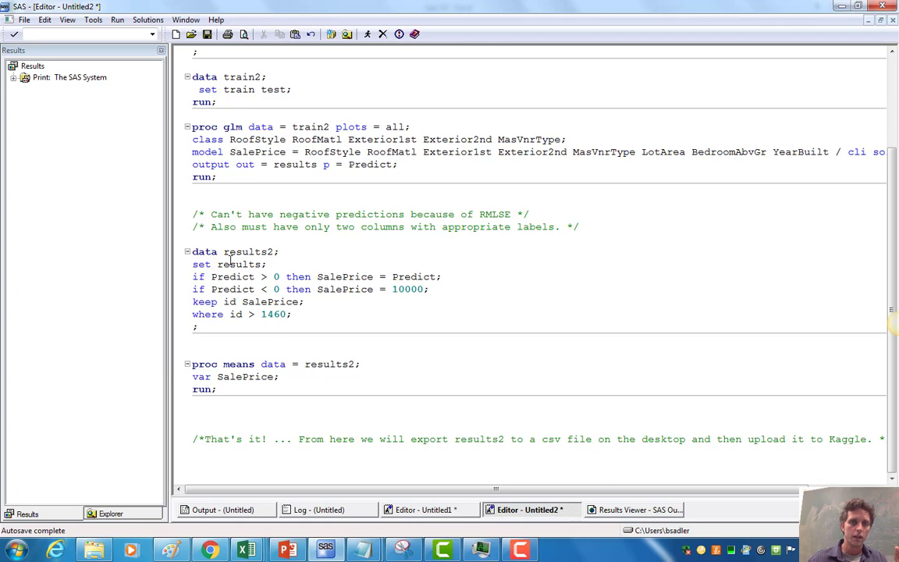
{"action": "left_click_drag", "start_coordinate": [243, 265], "coordinate": [312, 277]}
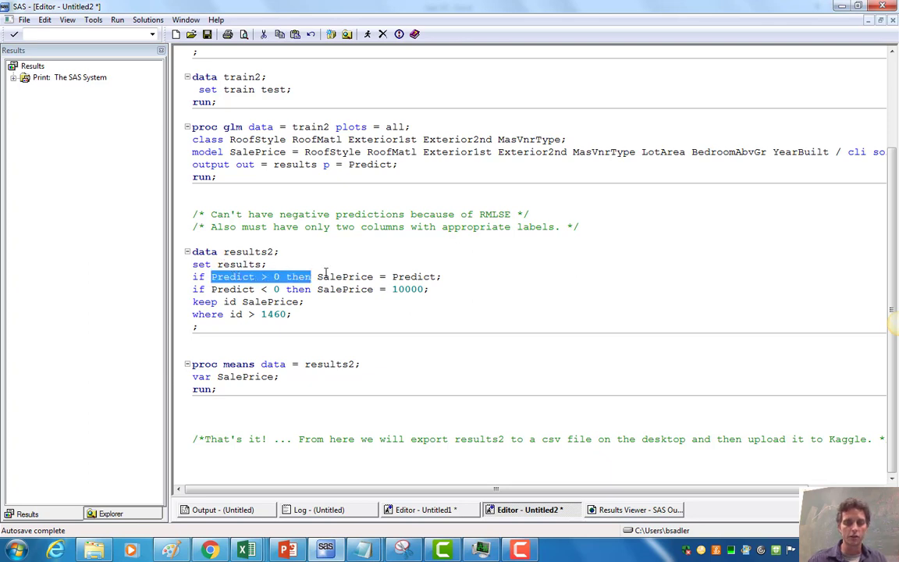
{"action": "left_click", "coordinate": [406, 277]}
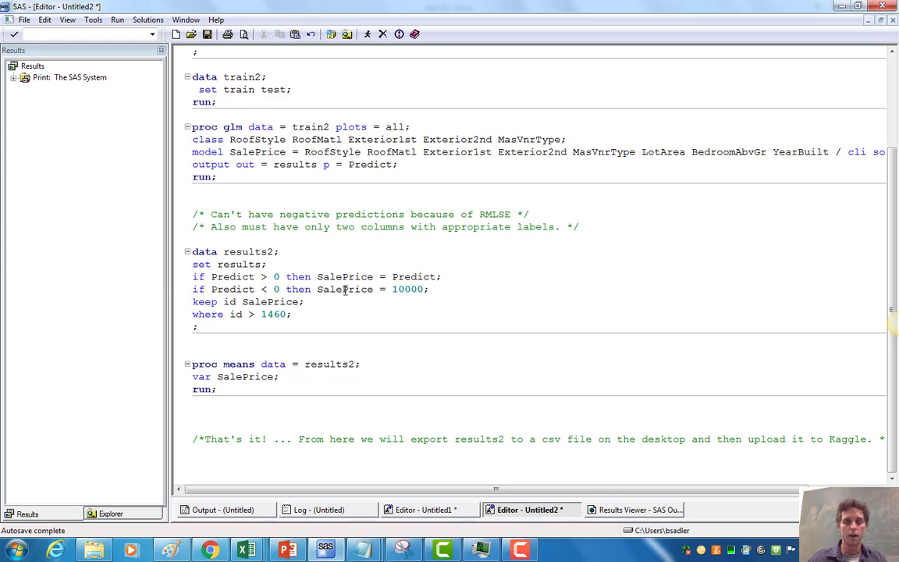
{"action": "left_click", "coordinate": [404, 289]}
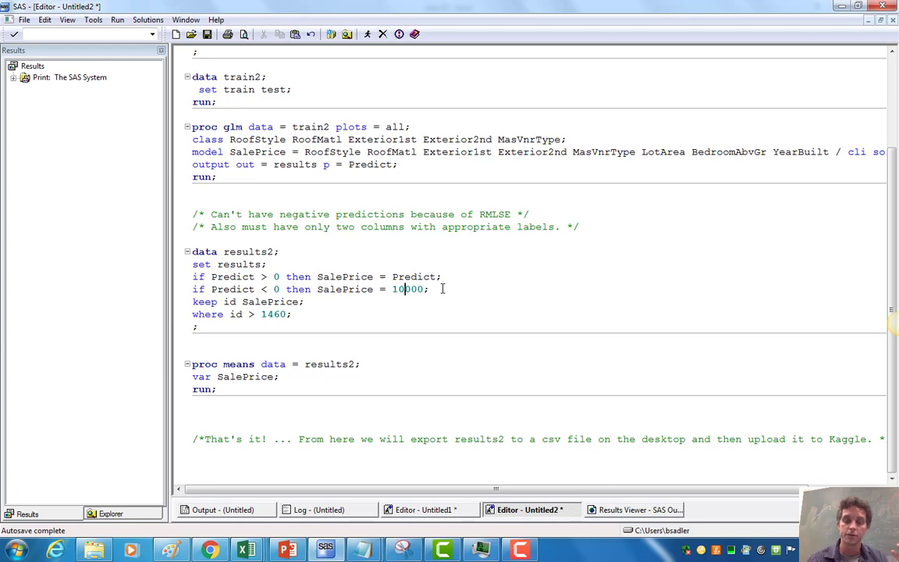
{"action": "left_click", "coordinate": [397, 289]}
{"action": "double_click", "coordinate": [397, 288]}
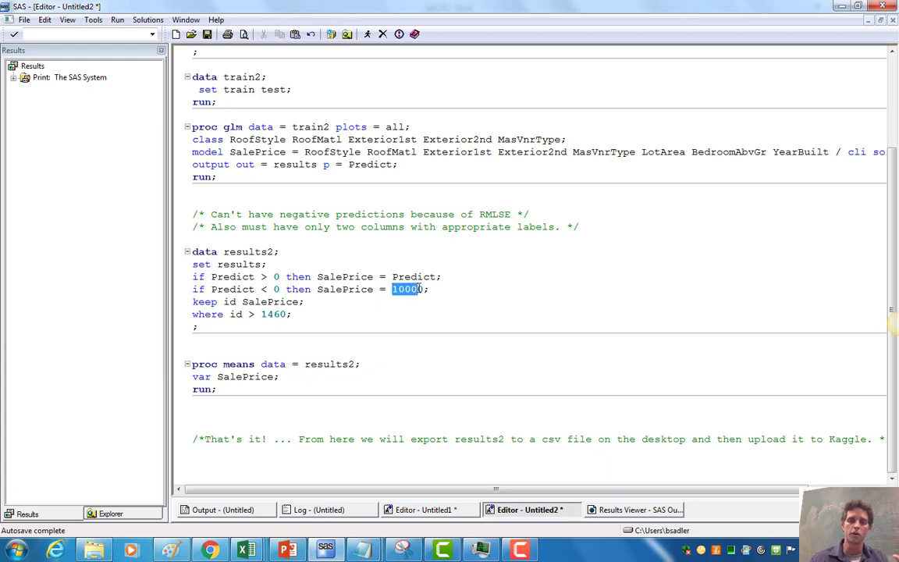
{"action": "left_click", "coordinate": [333, 302]}
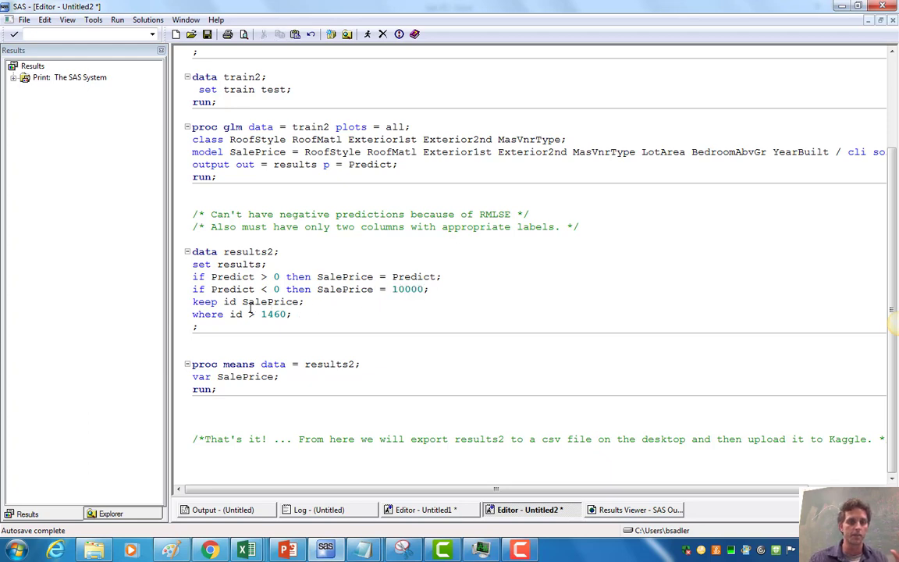
{"action": "left_click_drag", "start_coordinate": [199, 301], "coordinate": [193, 306]}
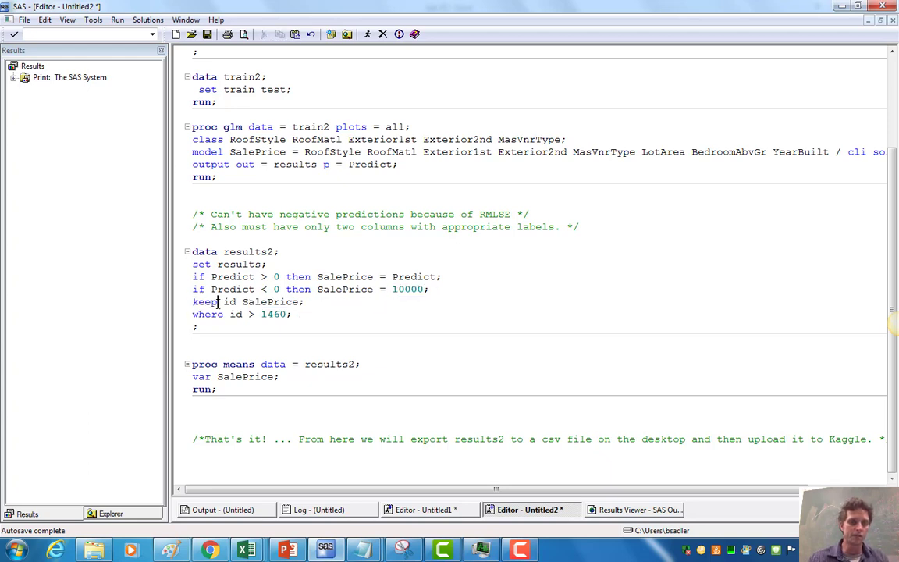
{"action": "left_click", "coordinate": [228, 303]}
{"action": "double_click", "coordinate": [228, 303]}
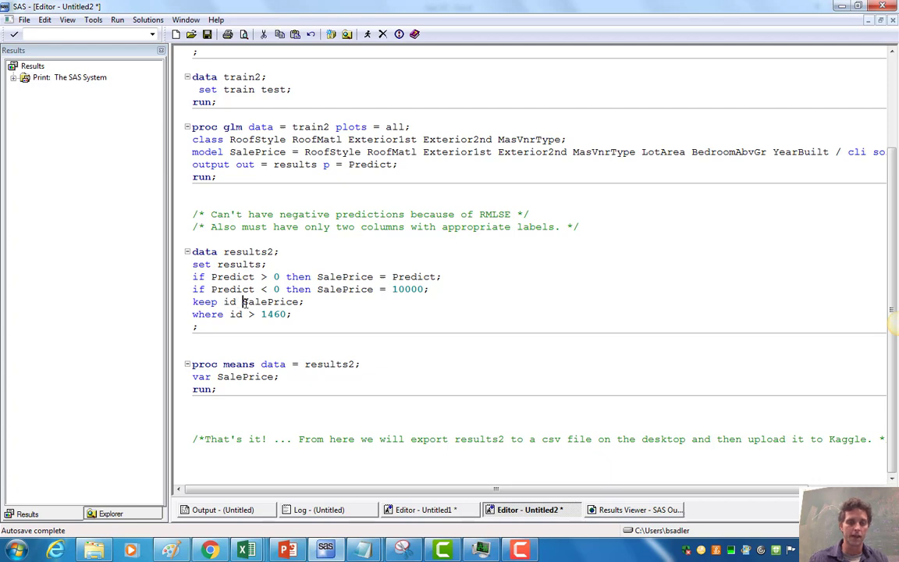
{"action": "left_click_drag", "start_coordinate": [241, 302], "coordinate": [289, 303]}
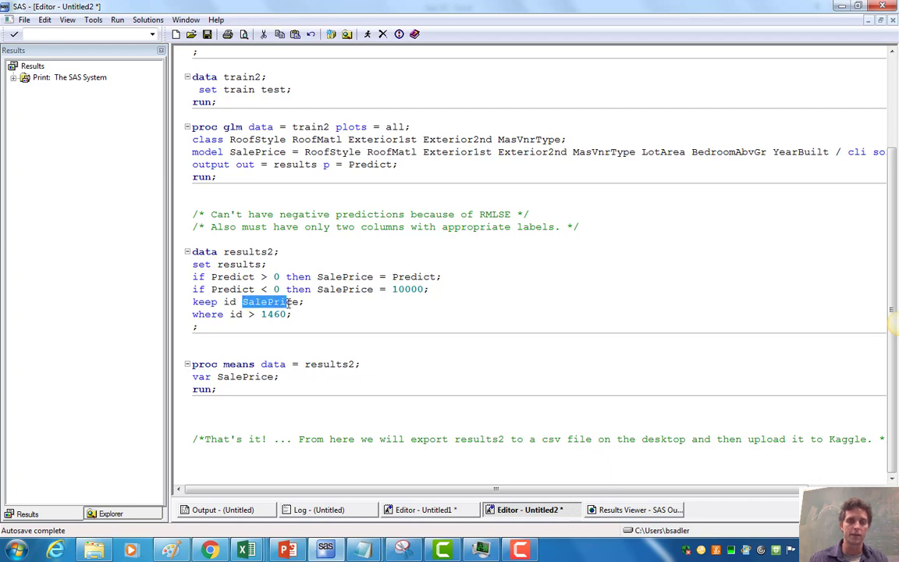
{"action": "left_click", "coordinate": [220, 343]}
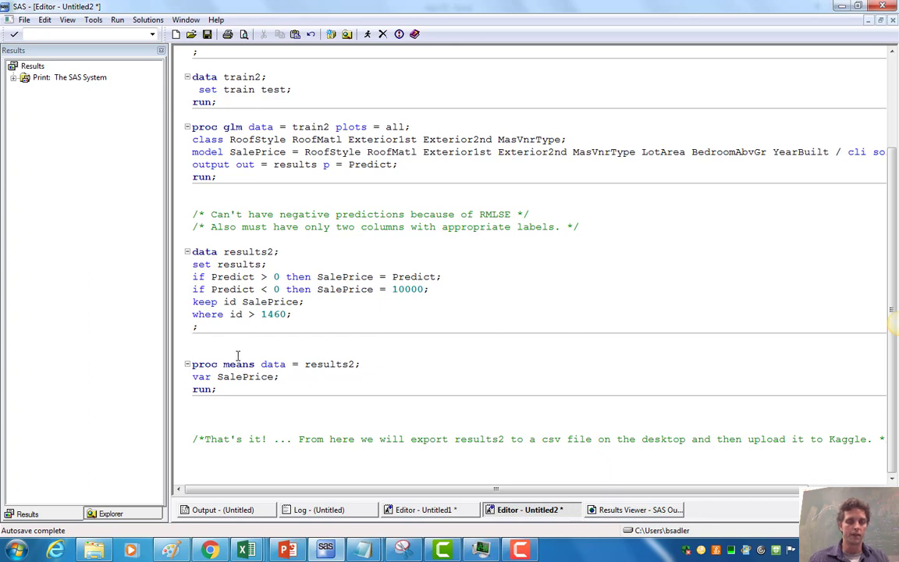
{"action": "left_click", "coordinate": [222, 393]}
{"action": "left_click_drag", "start_coordinate": [222, 394], "coordinate": [193, 367]}
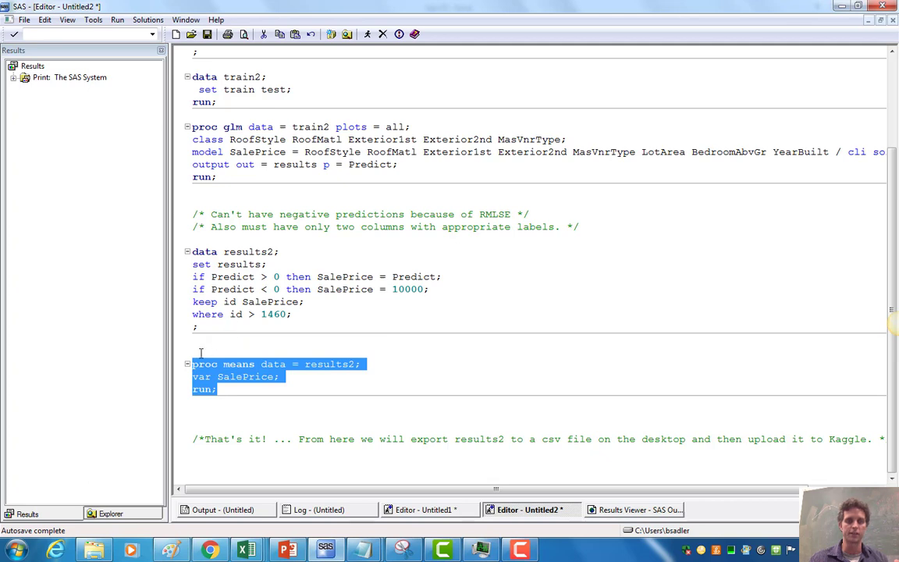
{"action": "left_click", "coordinate": [208, 349]}
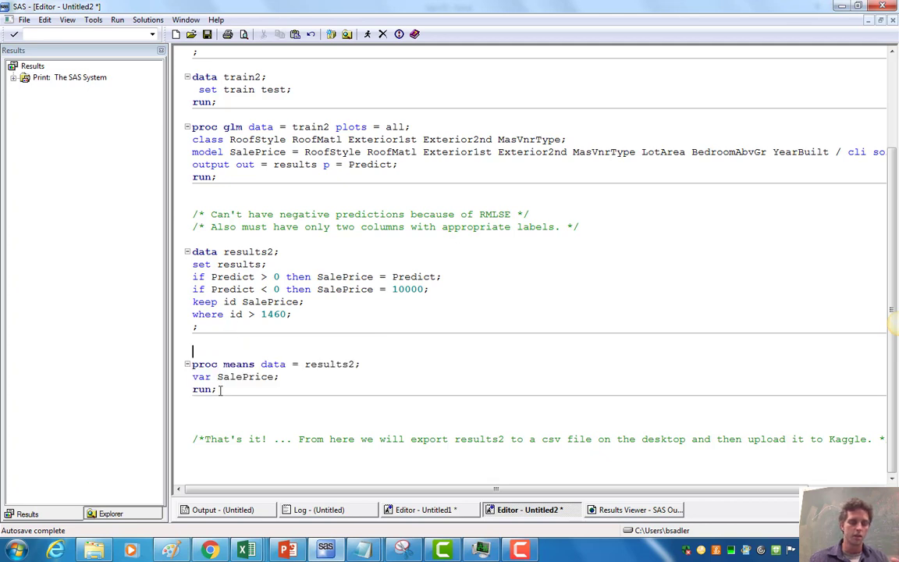
Select all the Untitled2 code and submit it with F3 to produce GLM and MEANS output
{"action": "left_click_drag", "start_coordinate": [219, 390], "coordinate": [192, 88]}
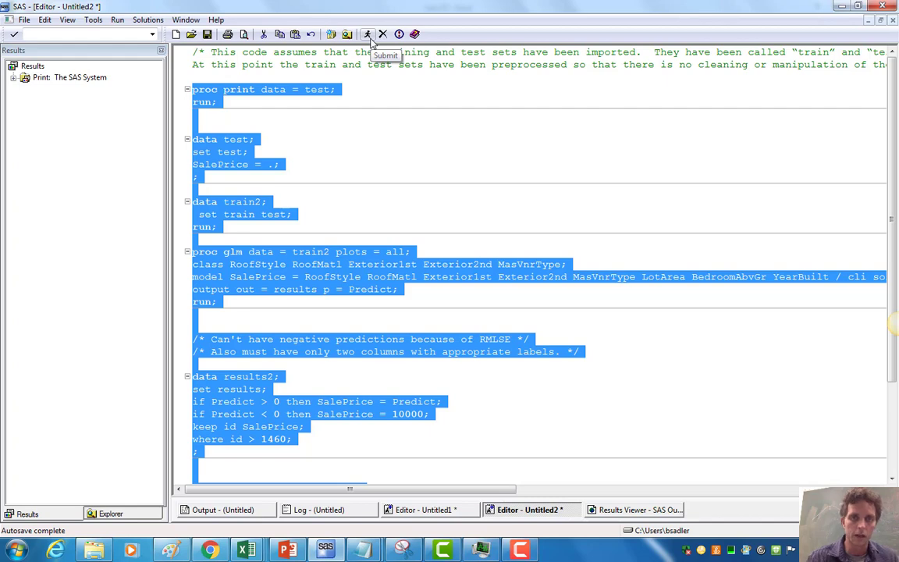
{"action": "left_click", "coordinate": [485, 552]}
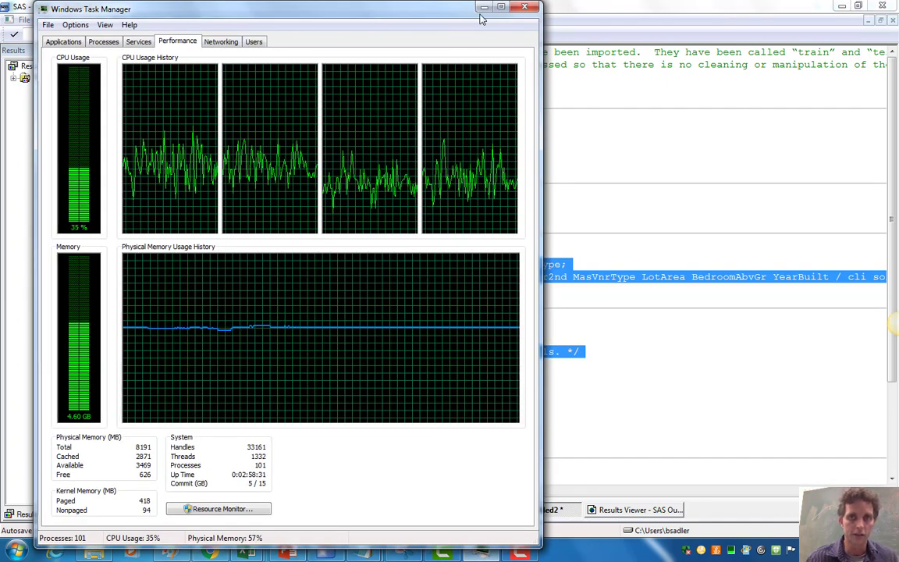
{"action": "left_click", "coordinate": [483, 8]}
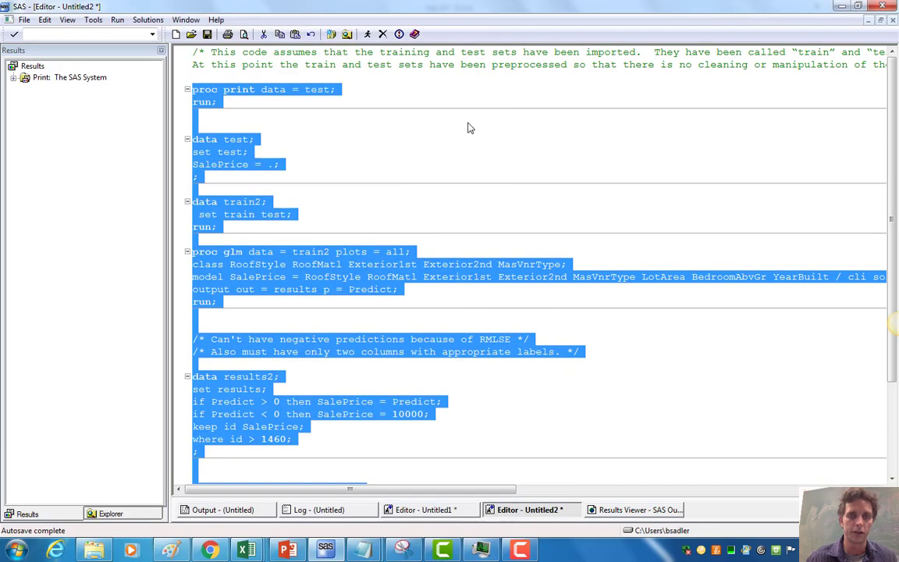
{"action": "key", "text": "F3"}
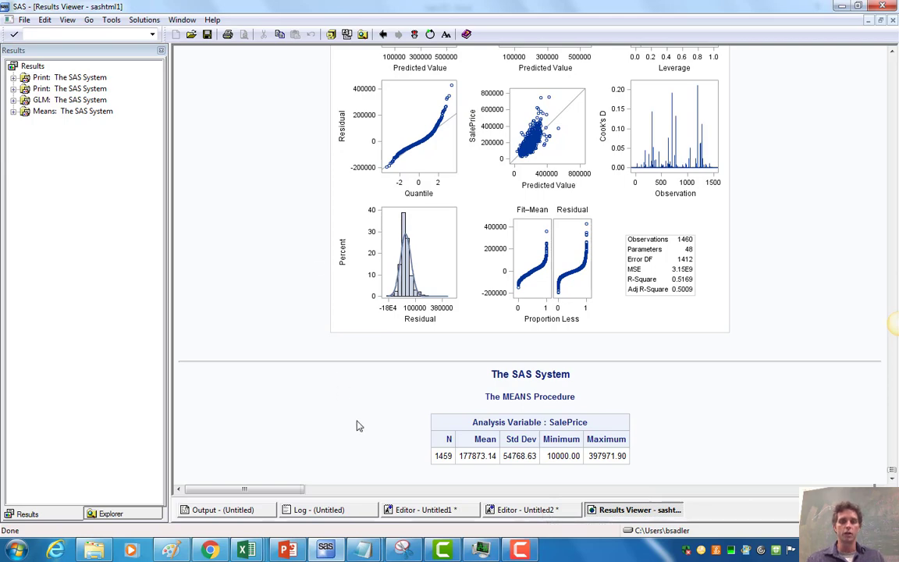
Back in the Untitled2 program, remove the extra blank lines after the final run; statement
{"action": "left_click", "coordinate": [525, 510]}
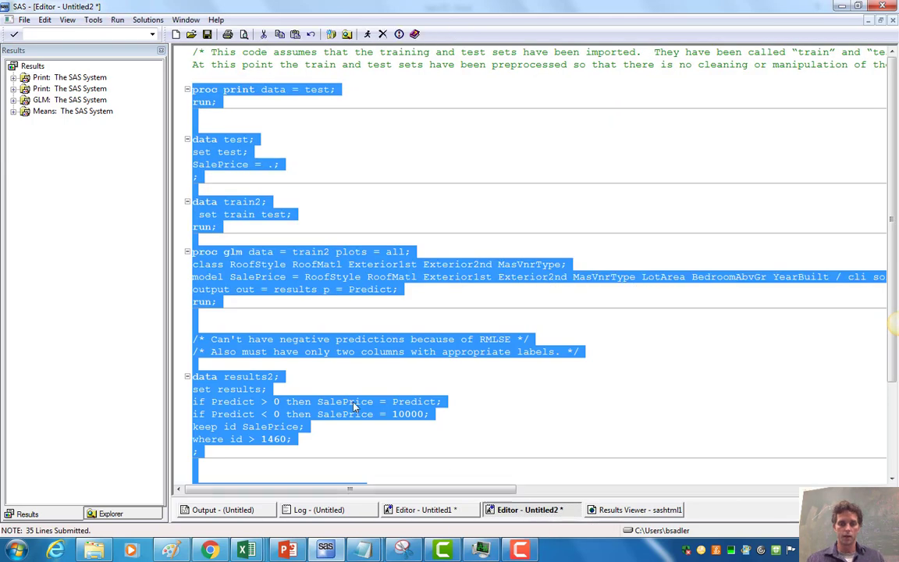
{"action": "scroll", "coordinate": [253, 453], "scroll_direction": "down", "scroll_amount": 5}
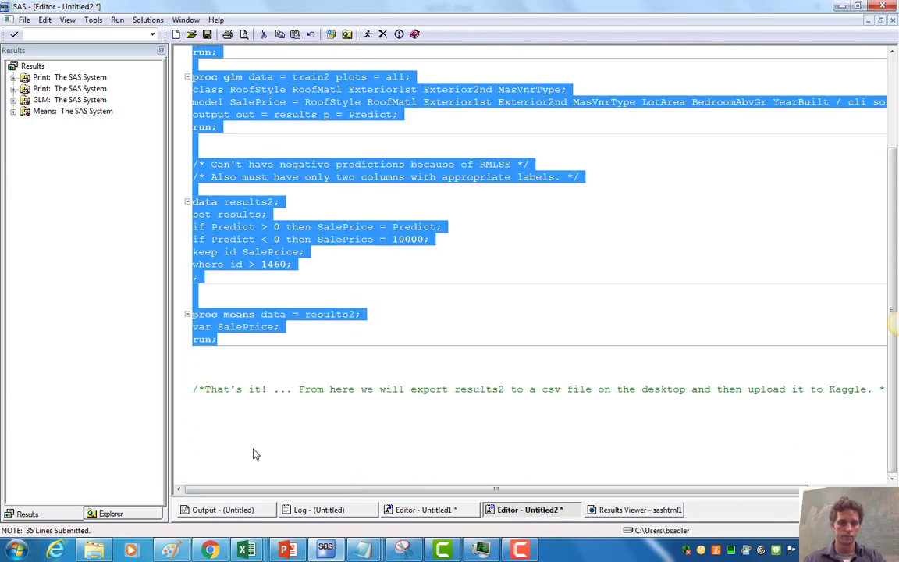
{"action": "left_click", "coordinate": [225, 352]}
{"action": "key", "text": "Return"}
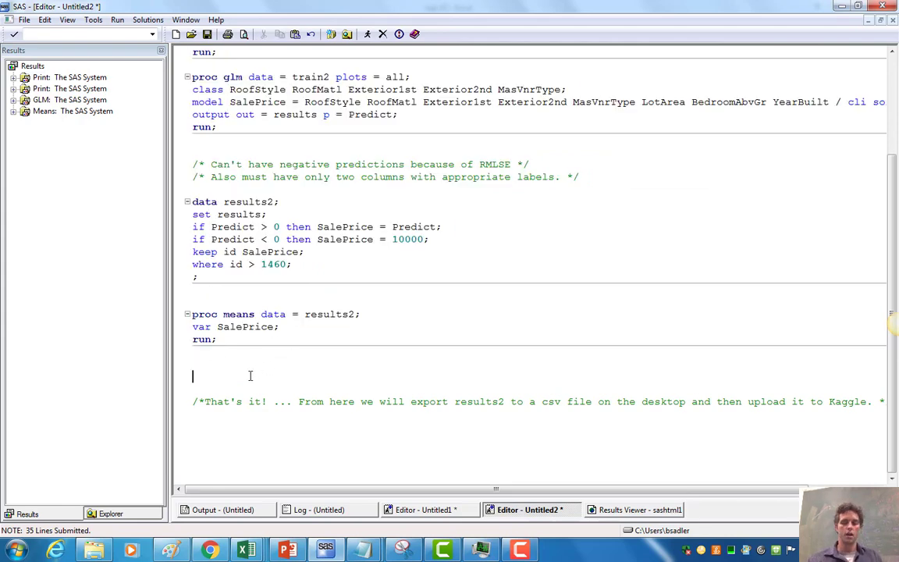
{"action": "key", "text": "BackSpace"}
{"action": "key", "text": "BackSpace"}
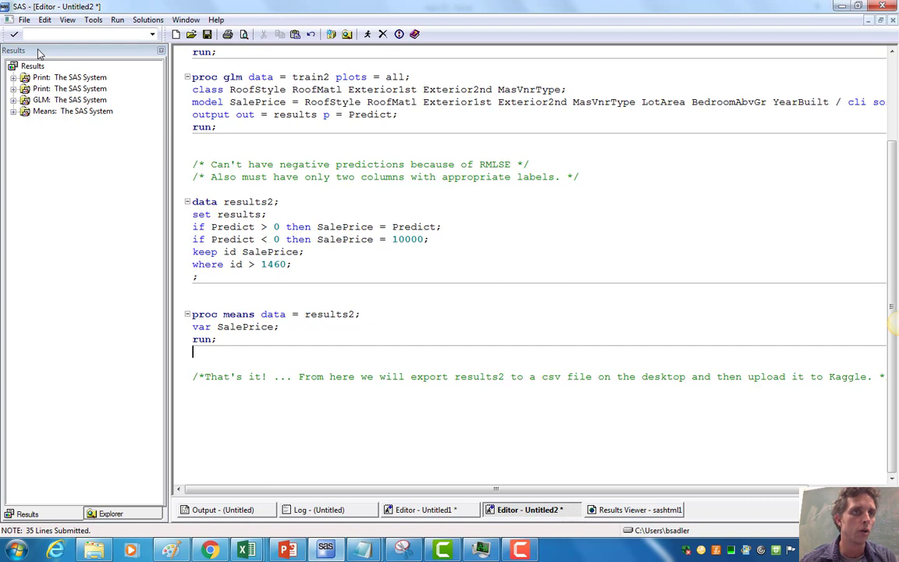
Export the WORK.RESULTS2 data set as Comma Separated Values
{"action": "left_click", "coordinate": [26, 21]}
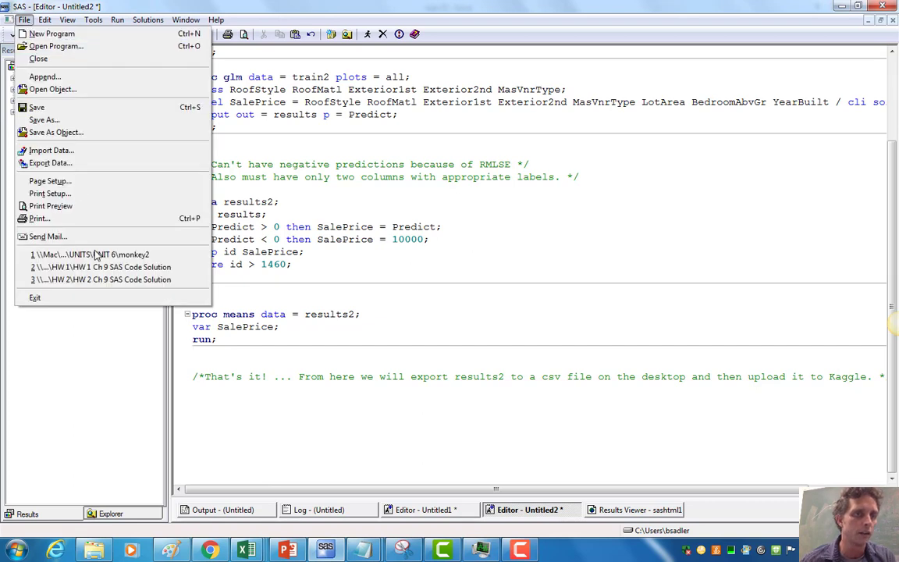
{"action": "left_click", "coordinate": [82, 163]}
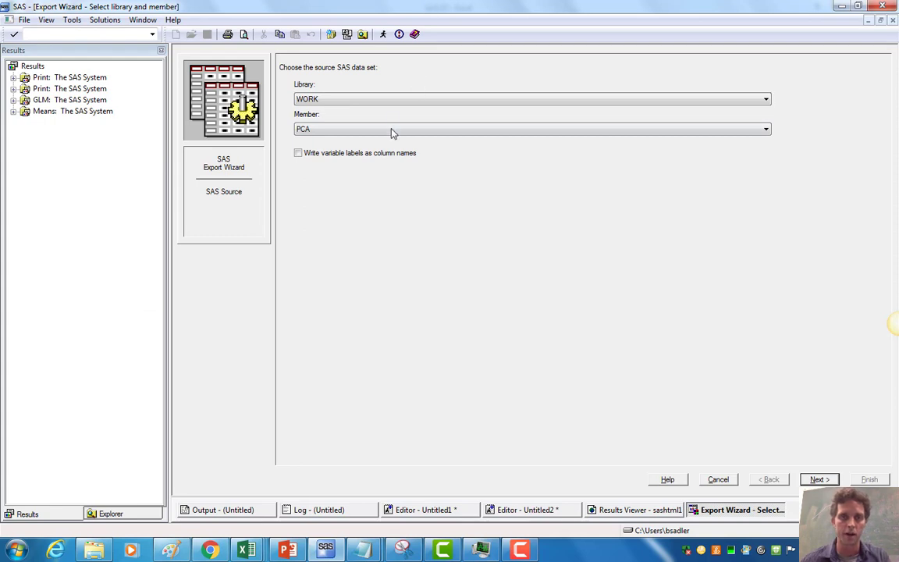
{"action": "left_click", "coordinate": [390, 131]}
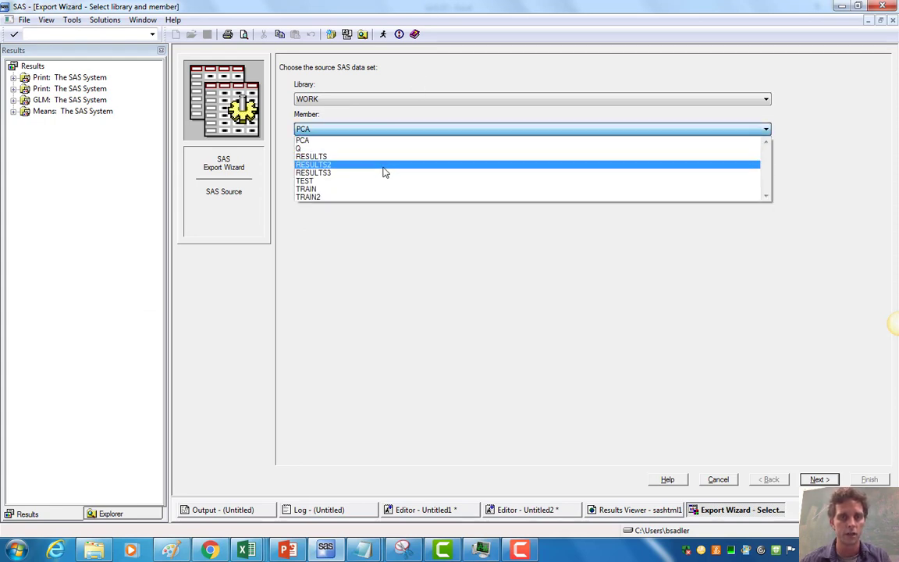
{"action": "left_click", "coordinate": [383, 165]}
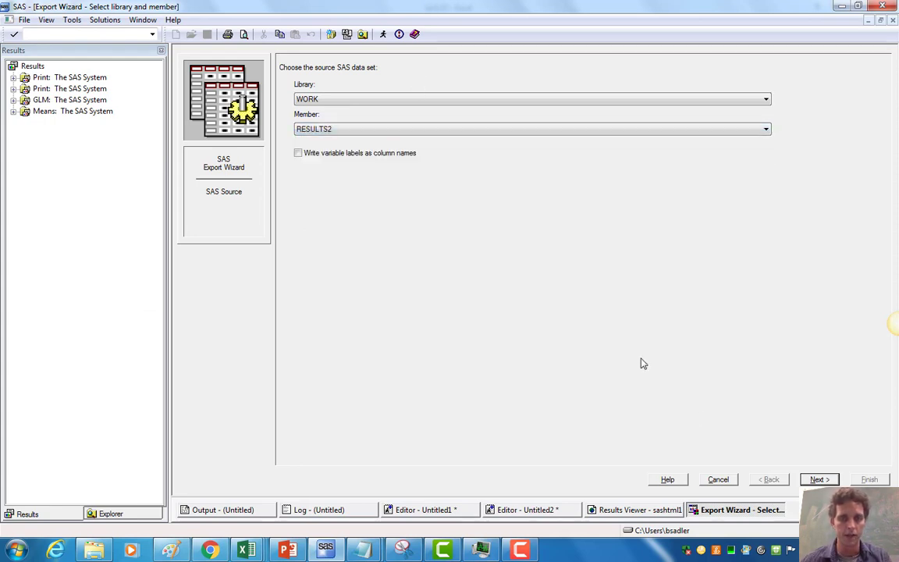
{"action": "left_click", "coordinate": [817, 480]}
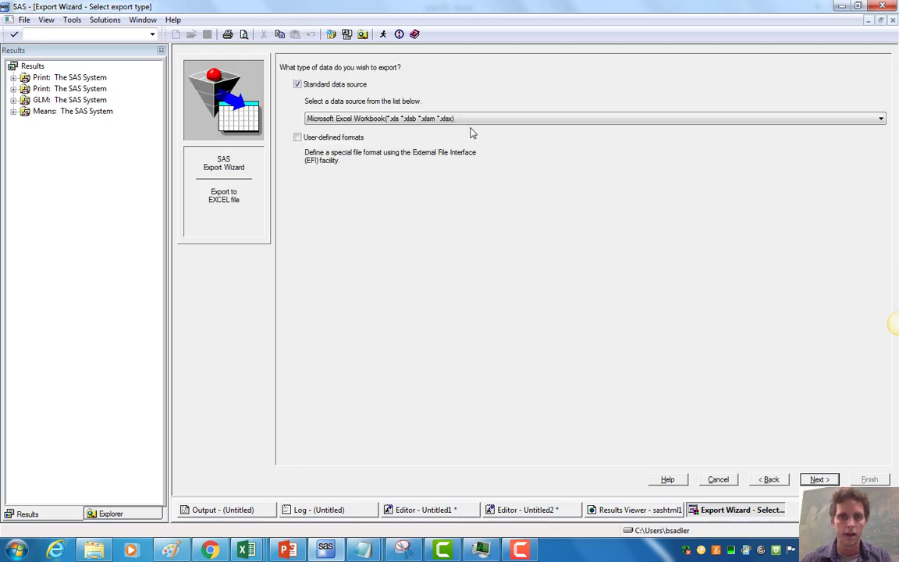
{"action": "left_click", "coordinate": [427, 118]}
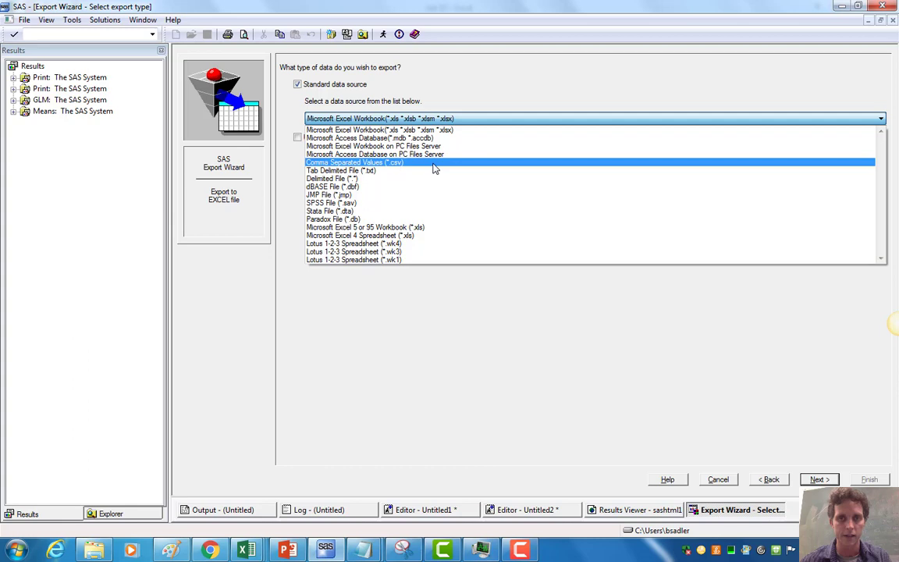
{"action": "left_click", "coordinate": [434, 163]}
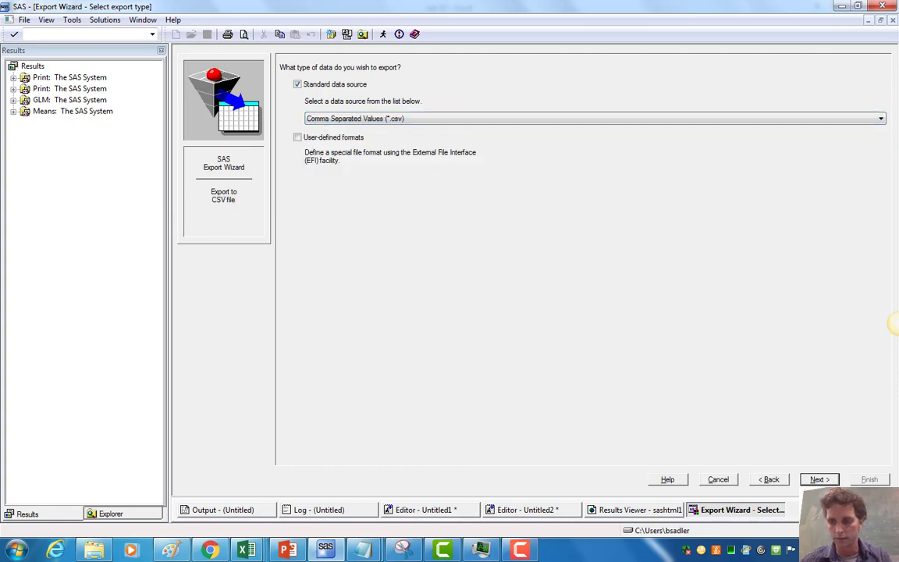
{"action": "left_click", "coordinate": [817, 479]}
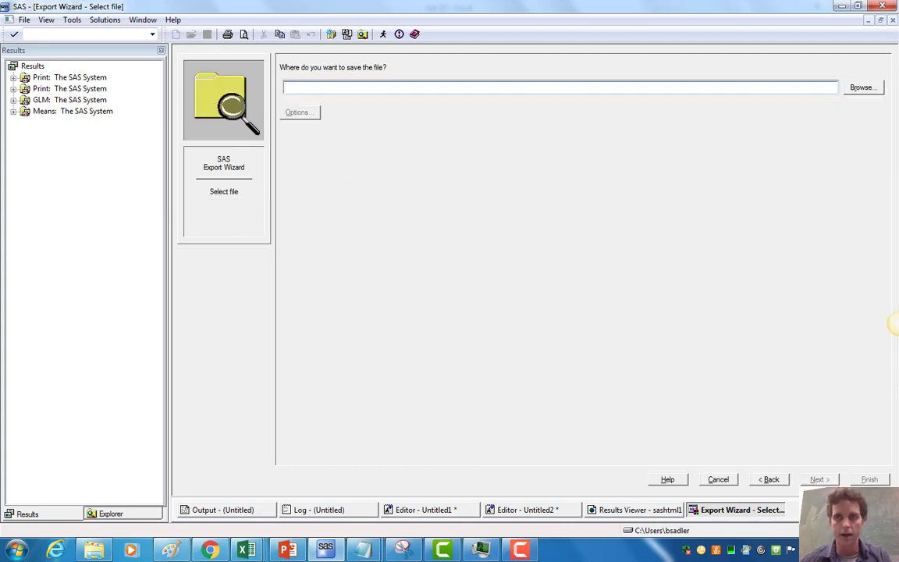
Save the export as submit1.csv in the Spring 2017 Project 1 folder, replacing the old file
{"action": "left_click", "coordinate": [862, 87]}
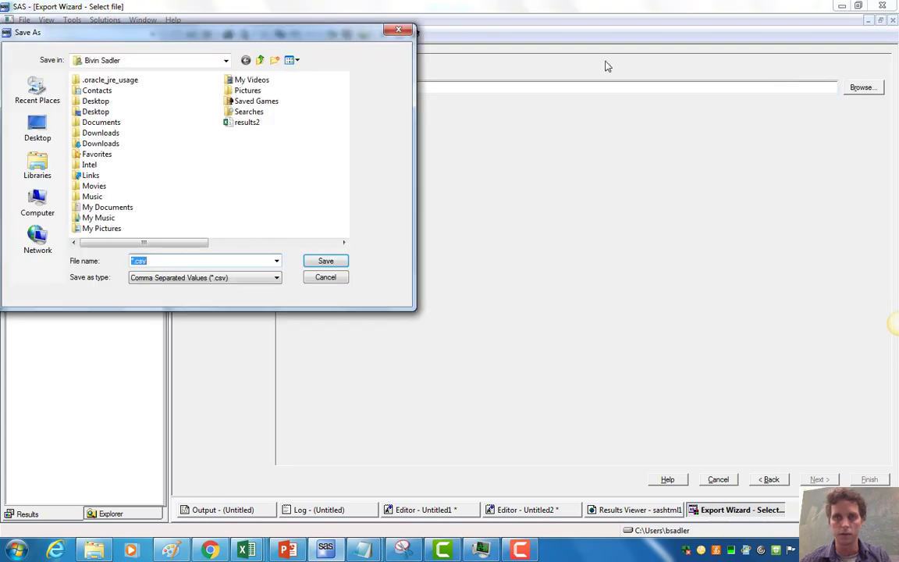
{"action": "double_click", "coordinate": [97, 102]}
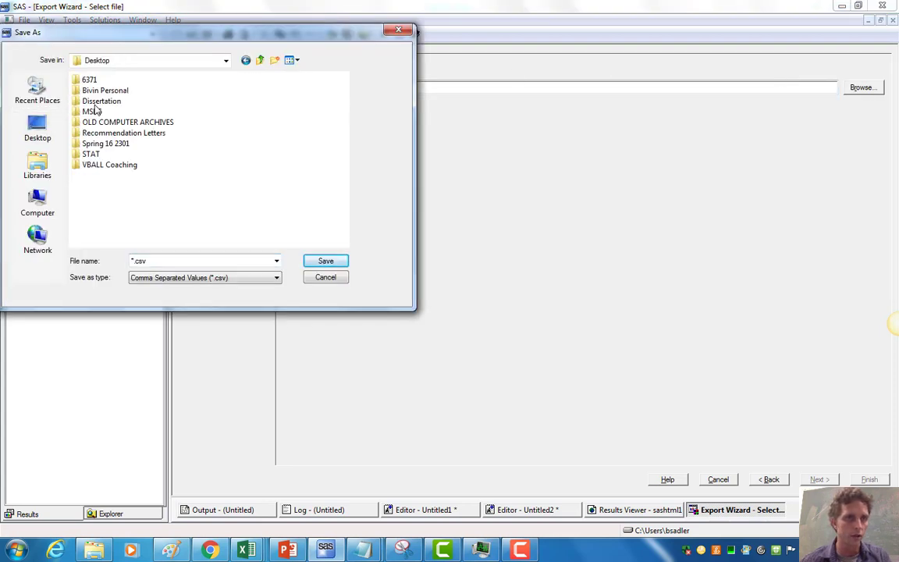
{"action": "double_click", "coordinate": [117, 122]}
{"action": "double_click", "coordinate": [102, 143]}
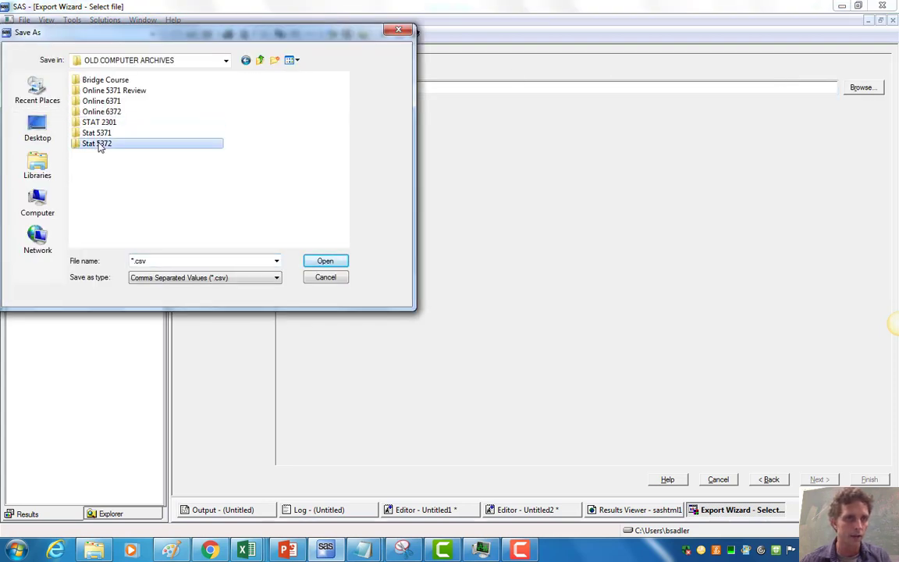
{"action": "double_click", "coordinate": [99, 100]}
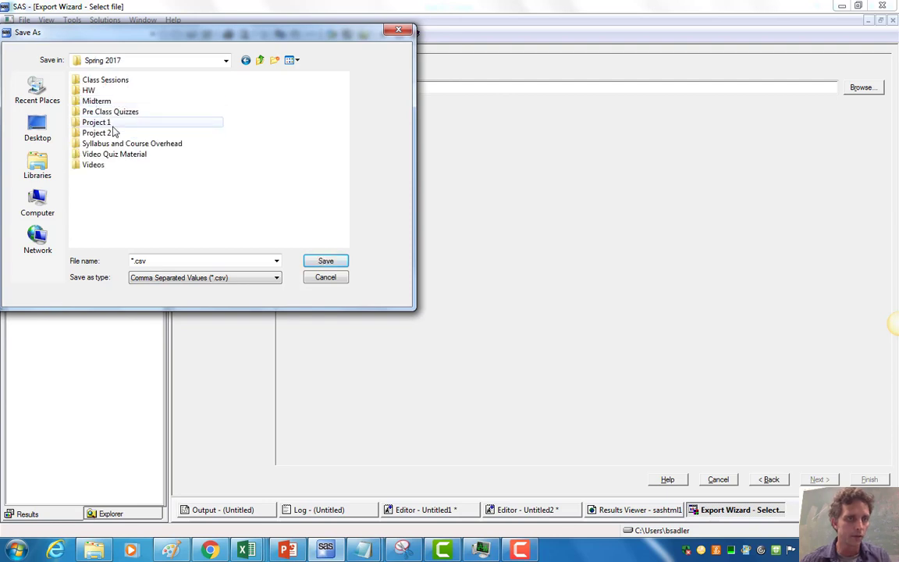
{"action": "left_click", "coordinate": [109, 123]}
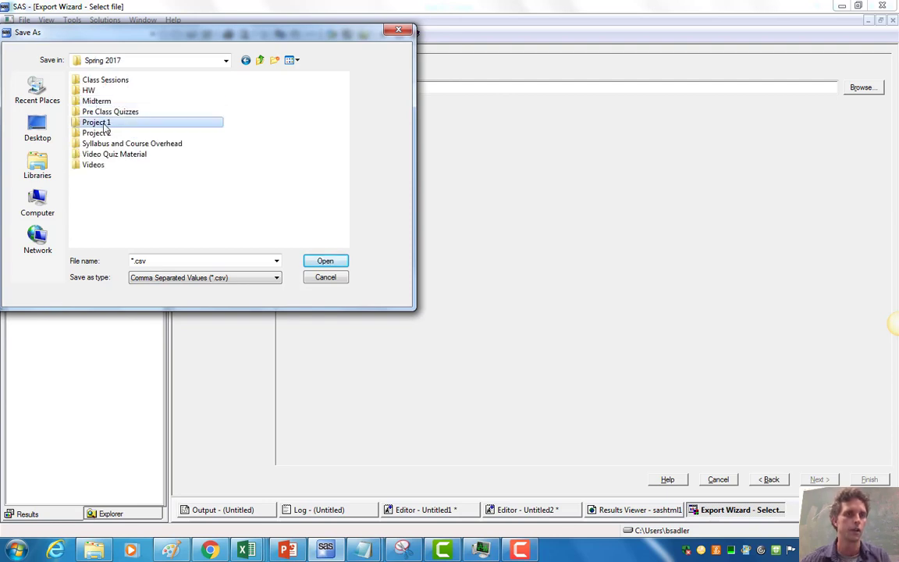
{"action": "left_click", "coordinate": [102, 122]}
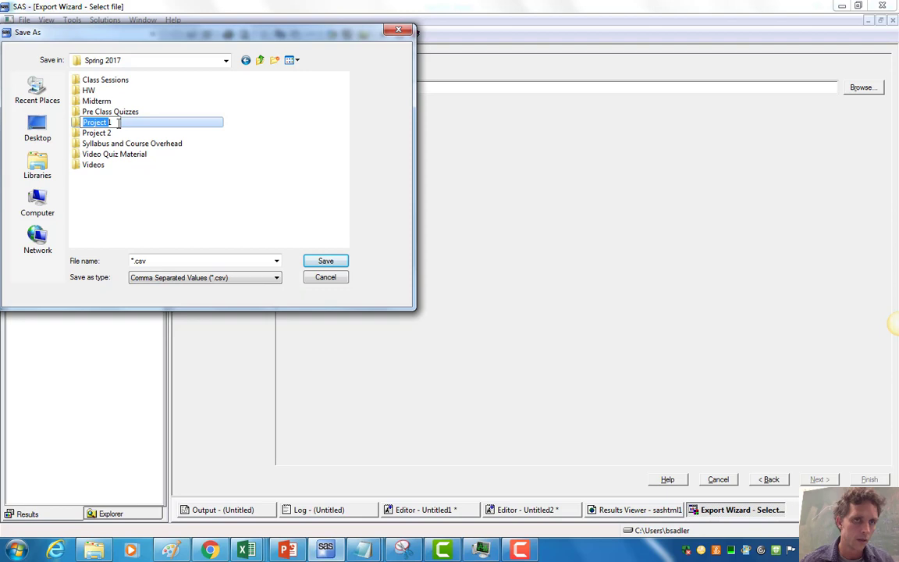
{"action": "left_click", "coordinate": [128, 125]}
{"action": "double_click", "coordinate": [130, 126]}
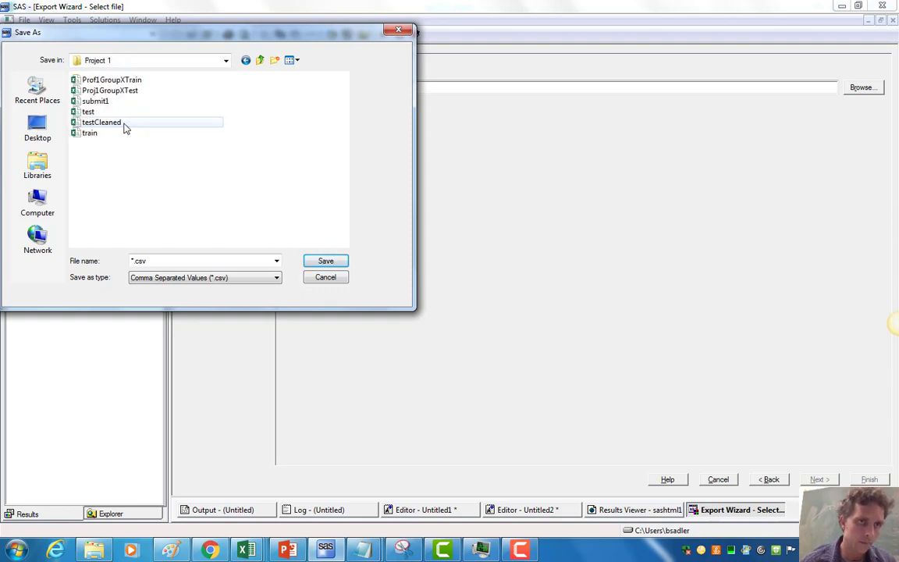
{"action": "left_click", "coordinate": [95, 101]}
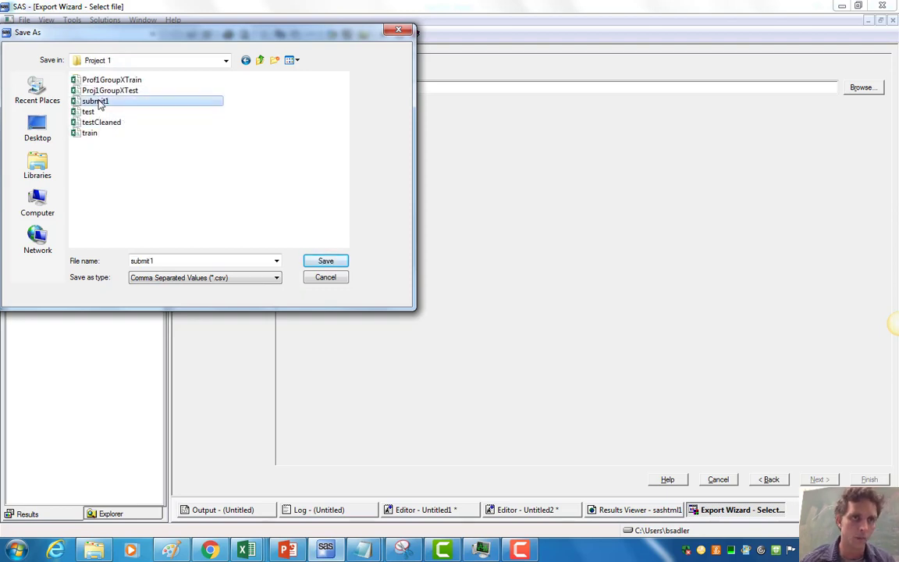
{"action": "left_click", "coordinate": [339, 262]}
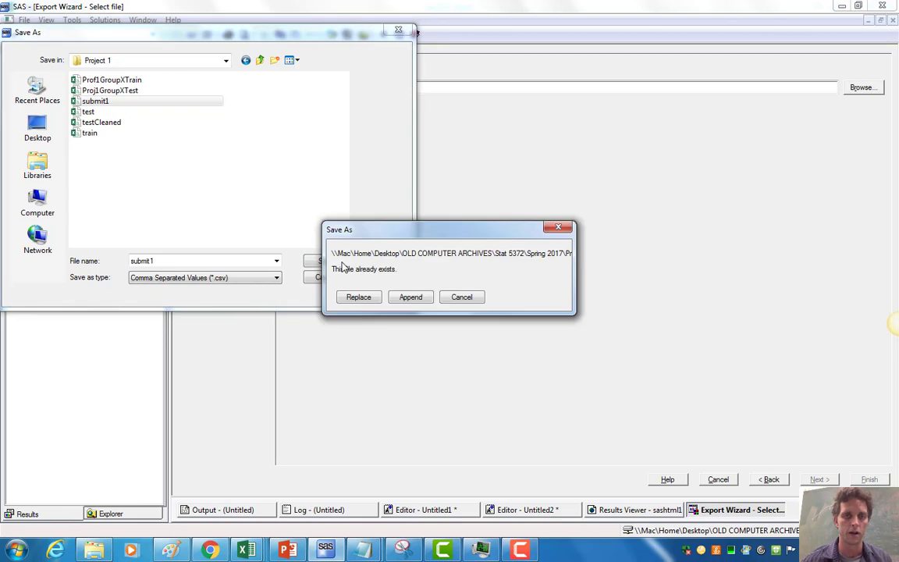
{"action": "left_click", "coordinate": [360, 298]}
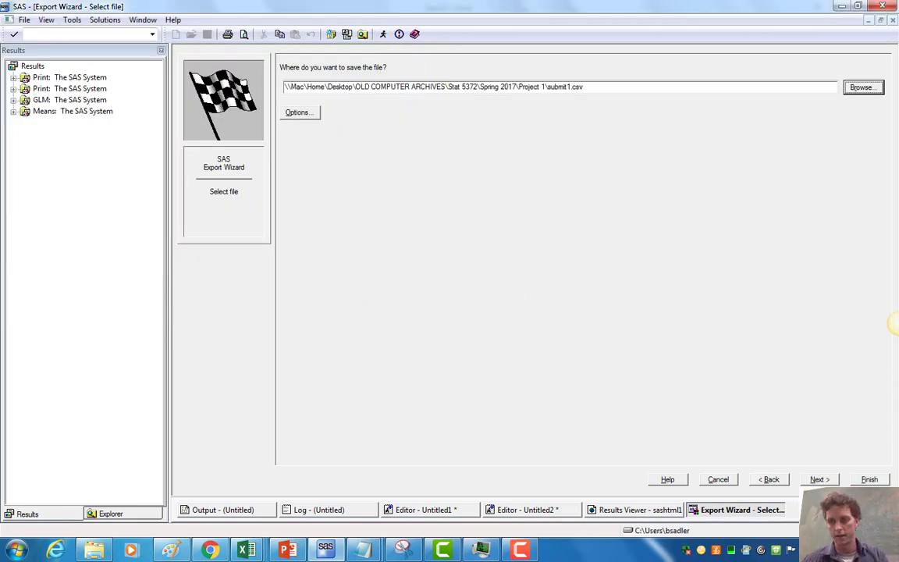
{"action": "left_click", "coordinate": [869, 479]}
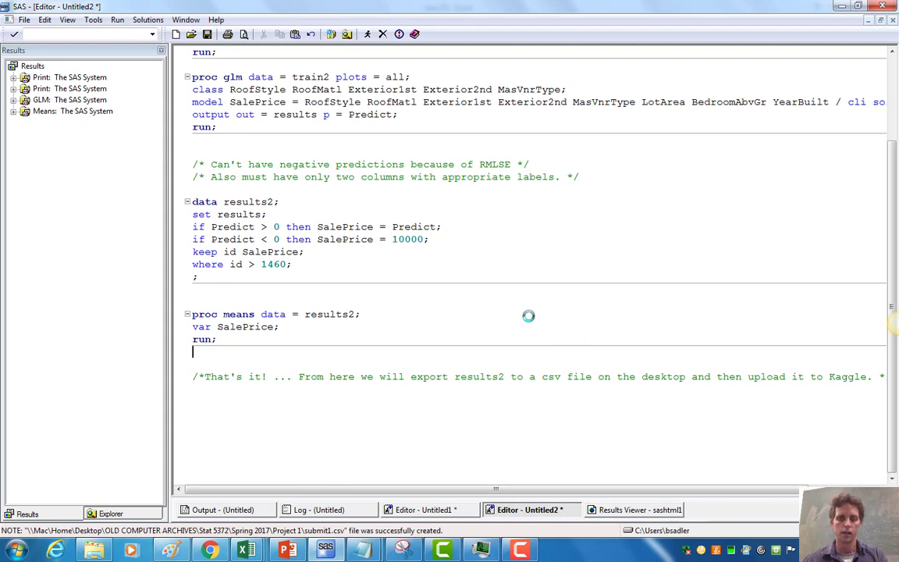
Check the Id and SalePrice columns of submit1.csv in Excel, then close it and Find and Replace
{"action": "left_click", "coordinate": [94, 550]}
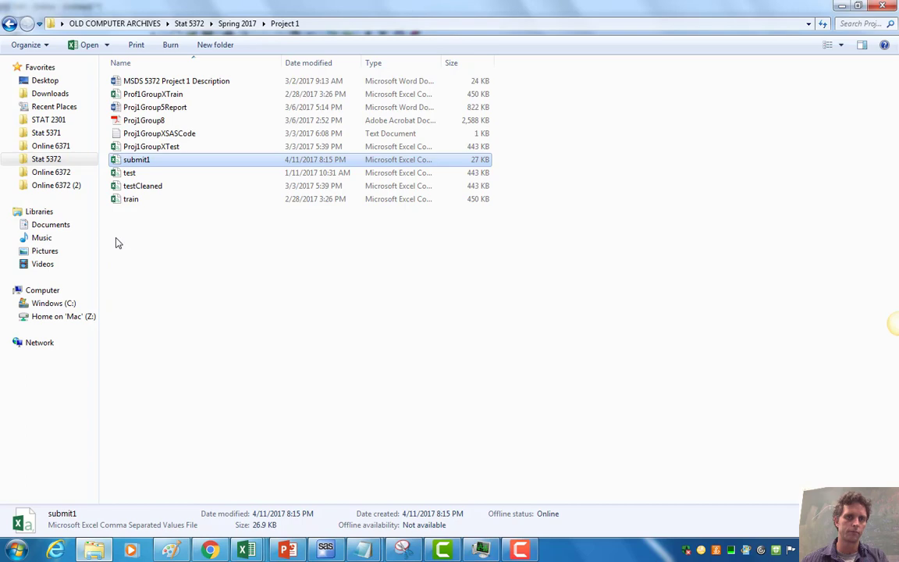
{"action": "double_click", "coordinate": [145, 161]}
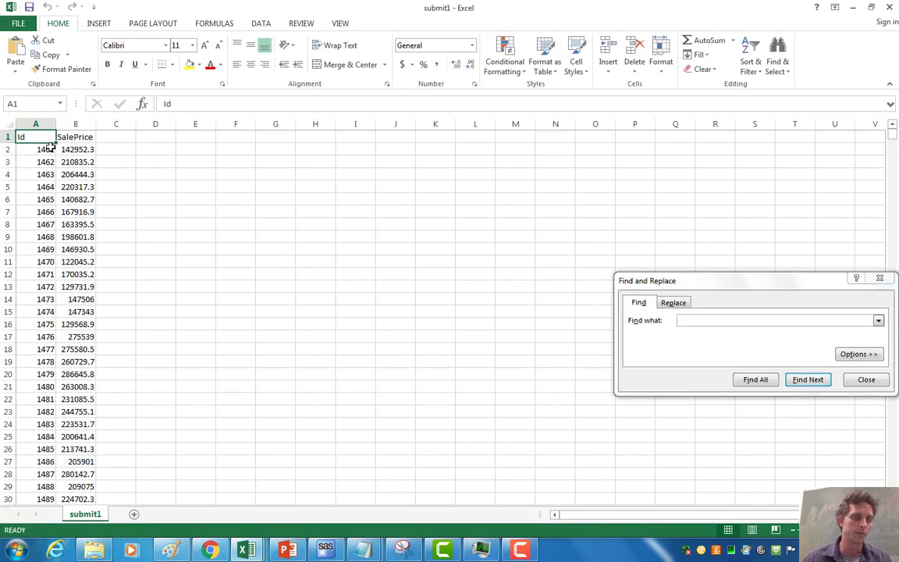
{"action": "left_click_drag", "start_coordinate": [75, 138], "coordinate": [88, 224]}
{"action": "left_click_drag", "start_coordinate": [82, 258], "coordinate": [242, 251]}
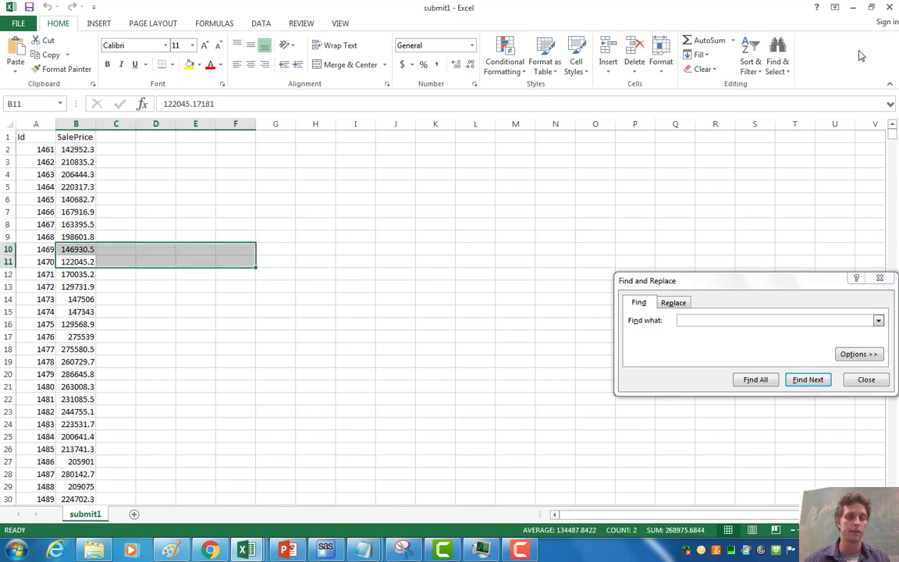
{"action": "left_click", "coordinate": [688, 171]}
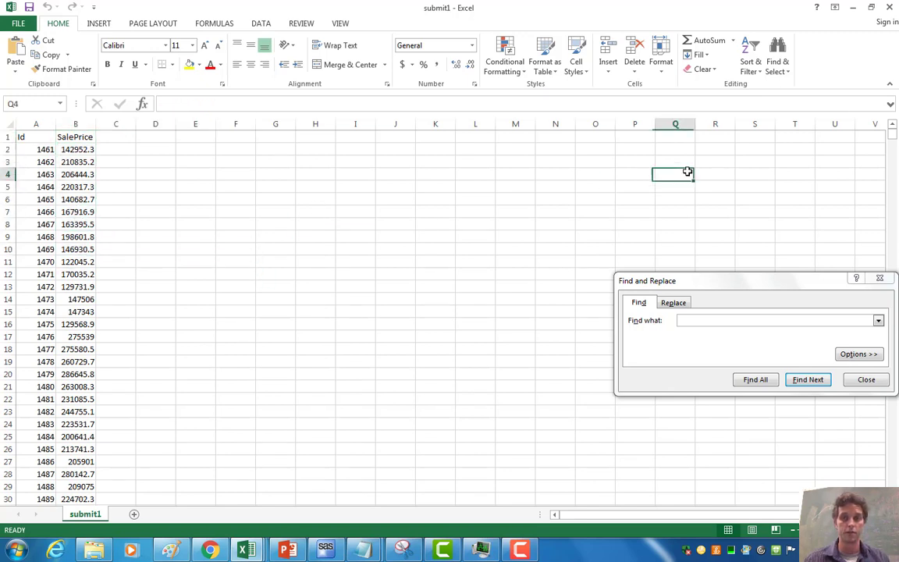
{"action": "left_click", "coordinate": [889, 7]}
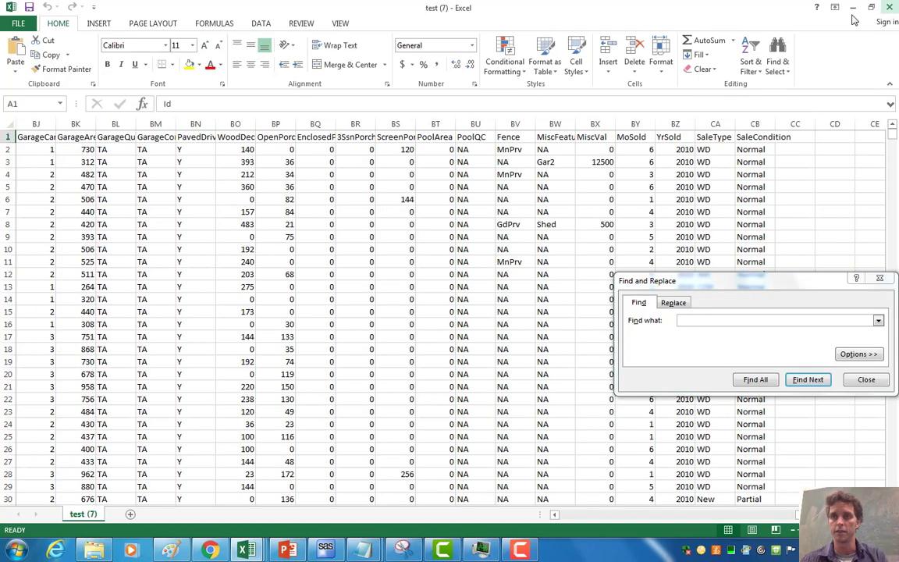
{"action": "left_click", "coordinate": [866, 379]}
Upload submit1.csv on Kaggle's Submit Predictions page until it shows 100% Complete
{"action": "left_click", "coordinate": [210, 550]}
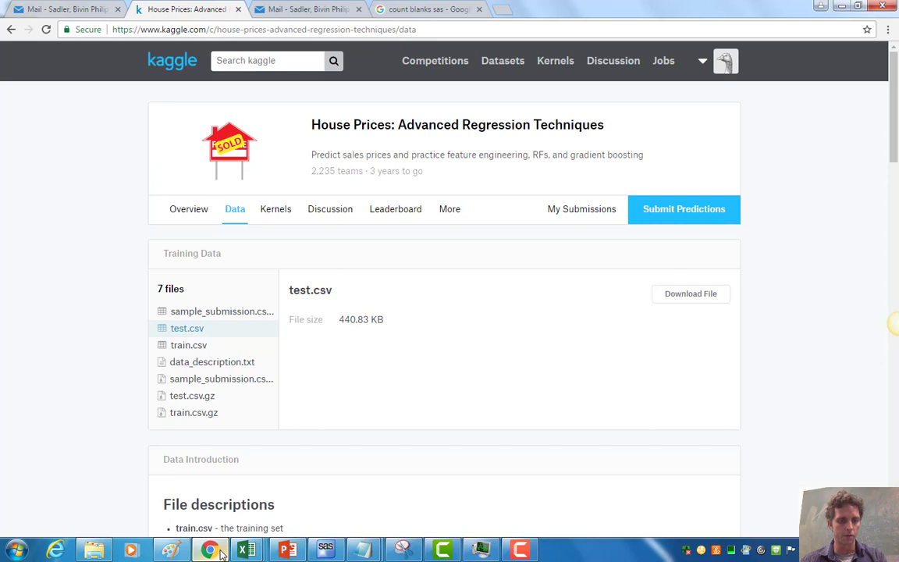
{"action": "left_click", "coordinate": [669, 211]}
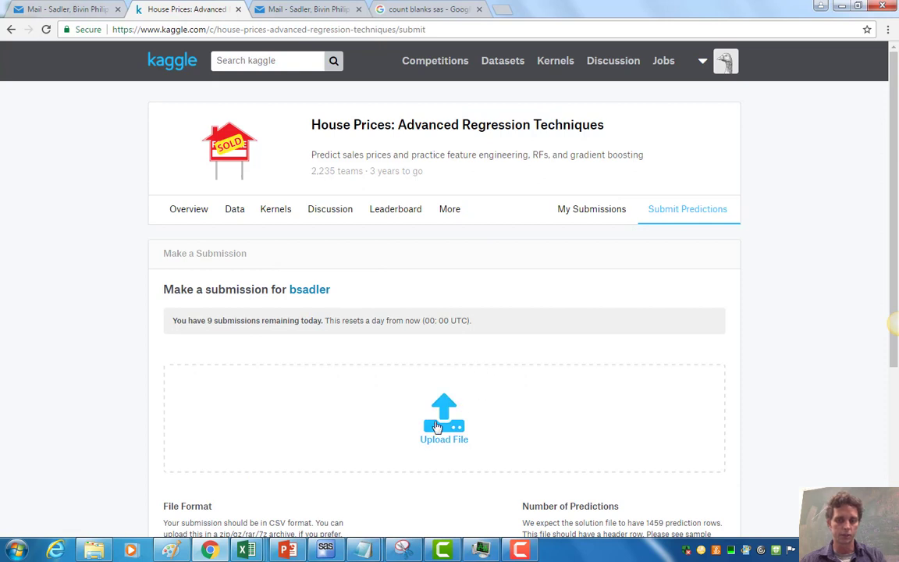
{"action": "left_click", "coordinate": [395, 383]}
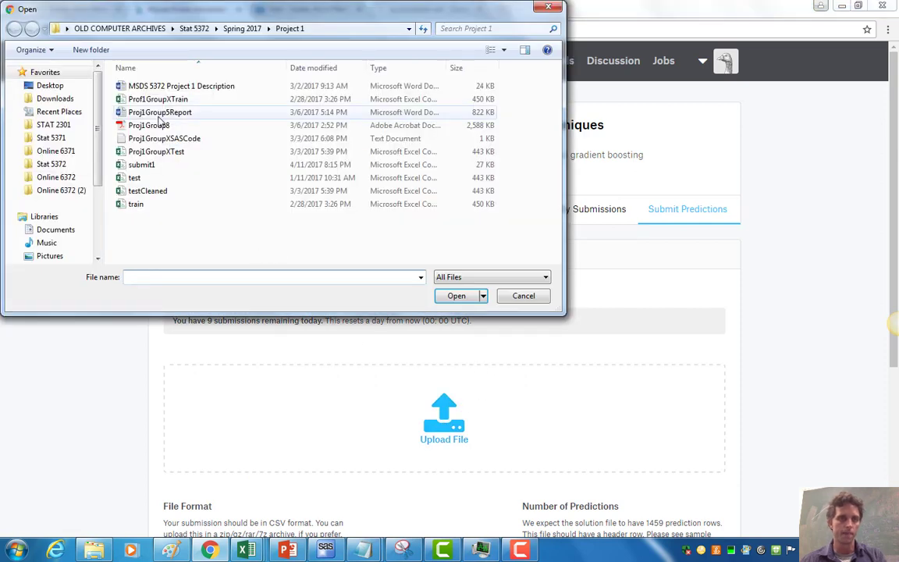
{"action": "left_click", "coordinate": [141, 165]}
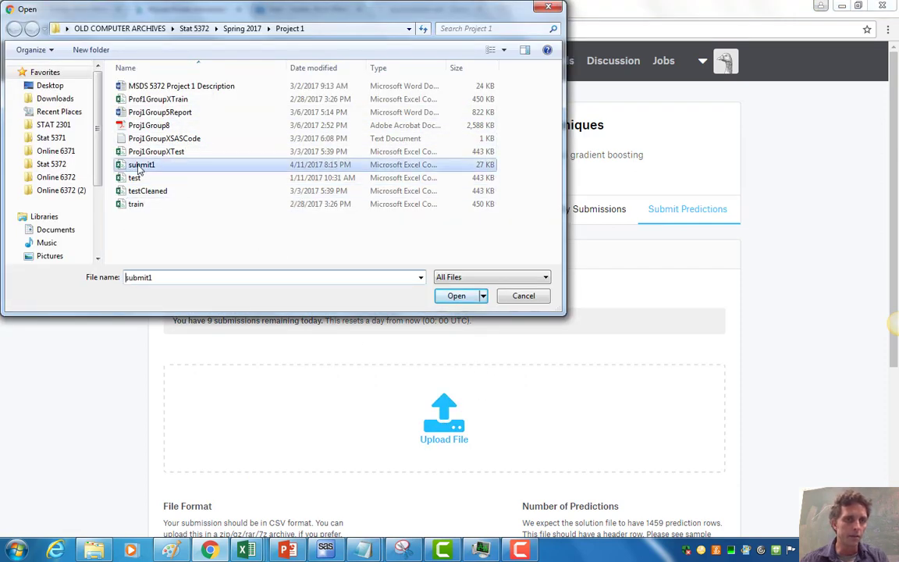
{"action": "left_click", "coordinate": [457, 296]}
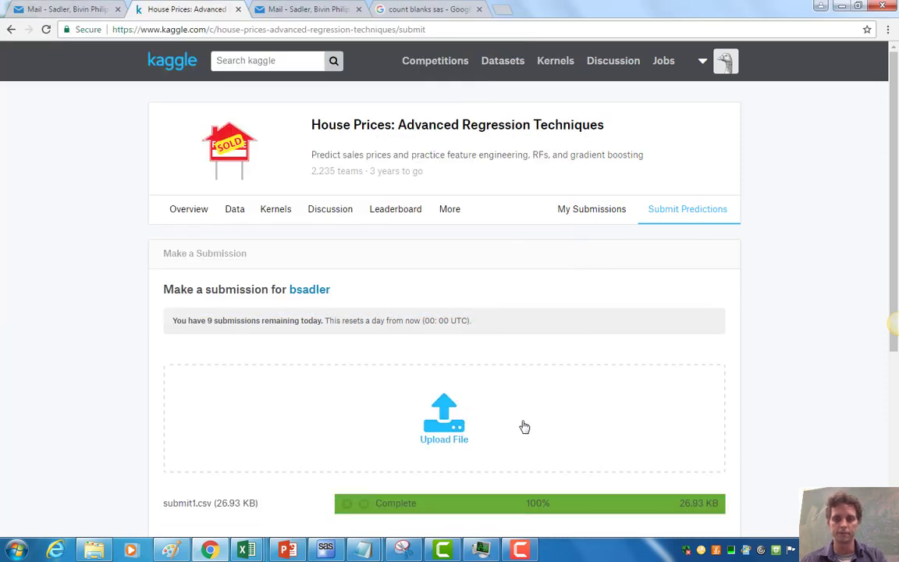
{"action": "scroll", "coordinate": [525, 425], "scroll_direction": "down", "scroll_amount": 3}
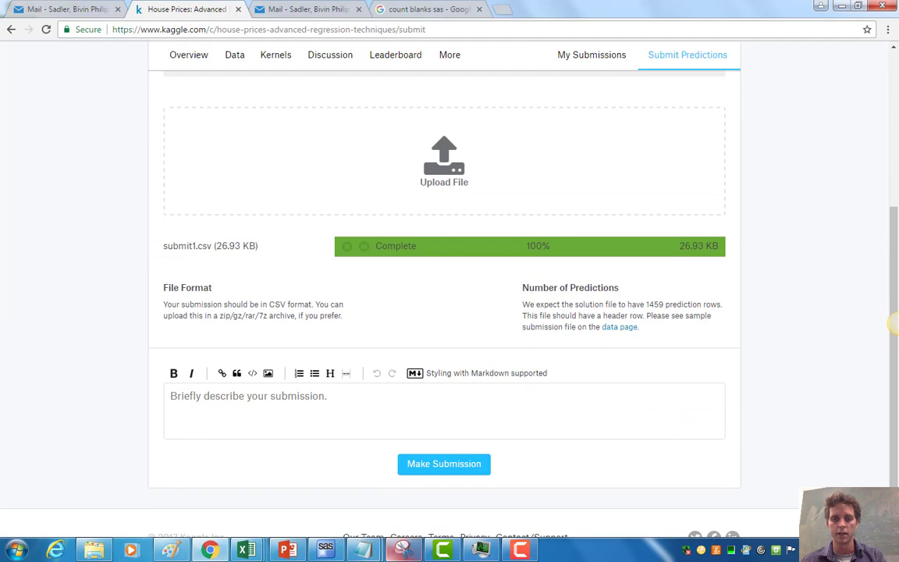
Make the submission and scroll up to its 0.30871 leaderboard score
{"action": "left_click", "coordinate": [453, 465]}
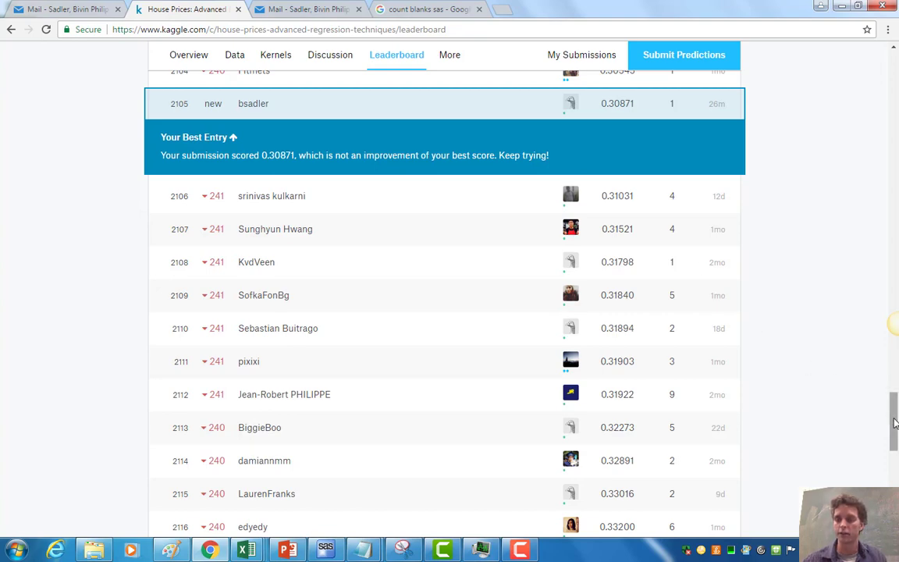
{"action": "left_click_drag", "start_coordinate": [895, 421], "coordinate": [861, 92]}
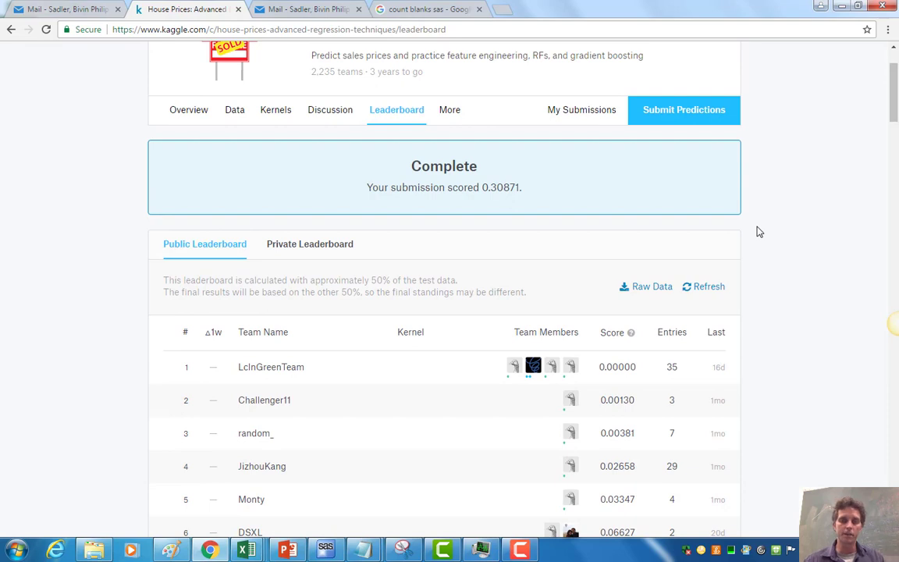